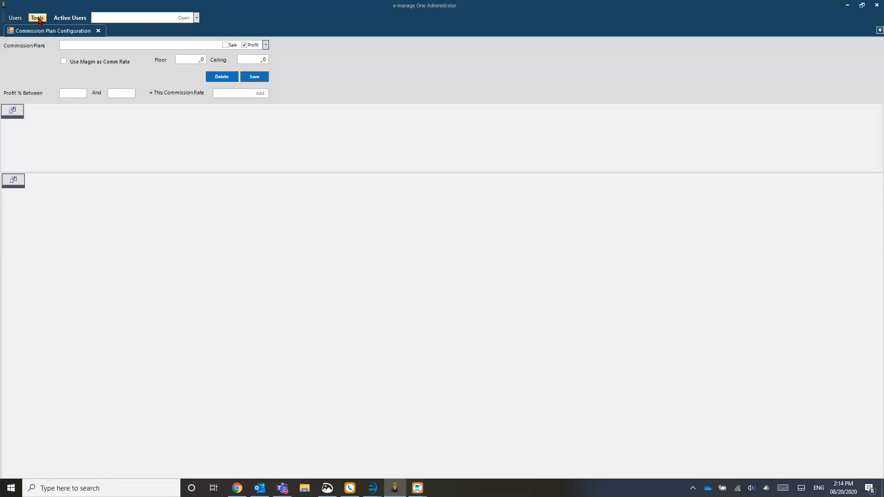
- Create a new profit-based commission plan named 'Tier 1'
click(38, 18)
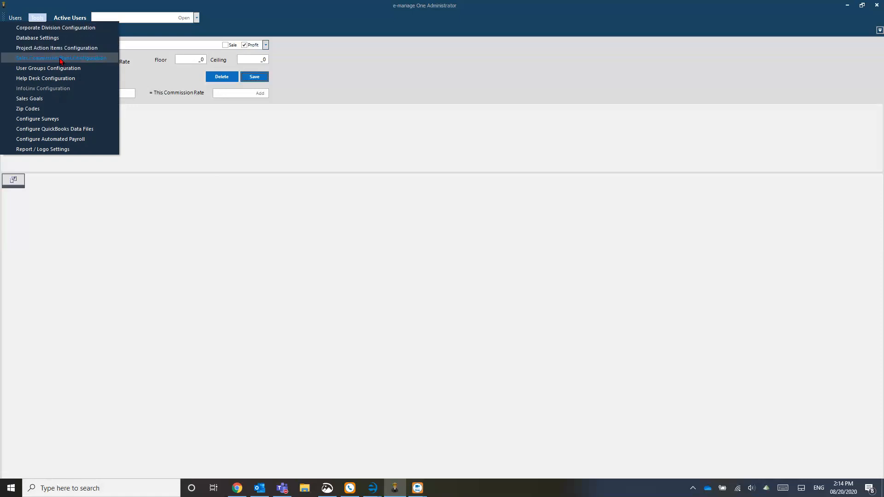
click(194, 140)
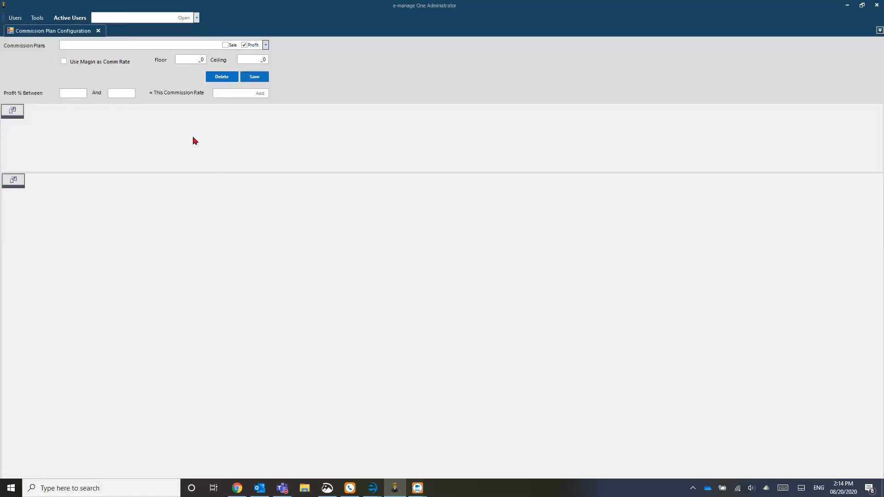
click(74, 47)
text(Tier 1)
- Preview the Used Furniture plan, then return to Tier 1 and begin its first tier's lower bound
click(266, 45)
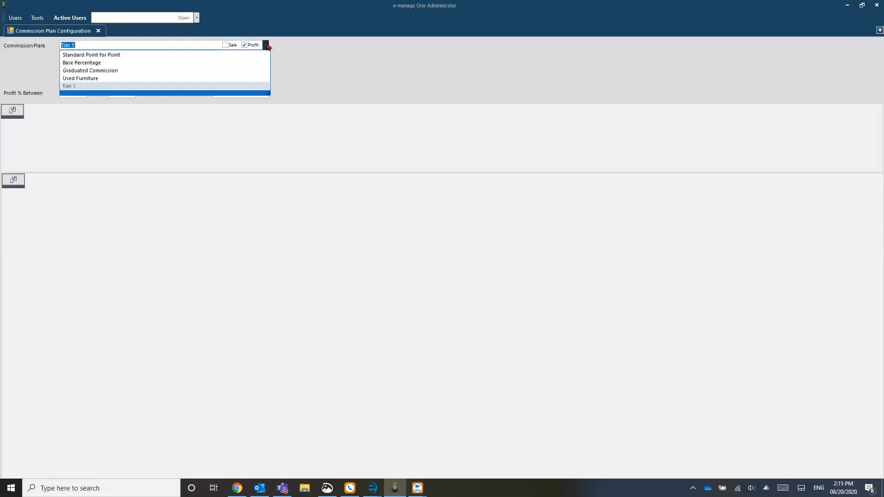
click(91, 79)
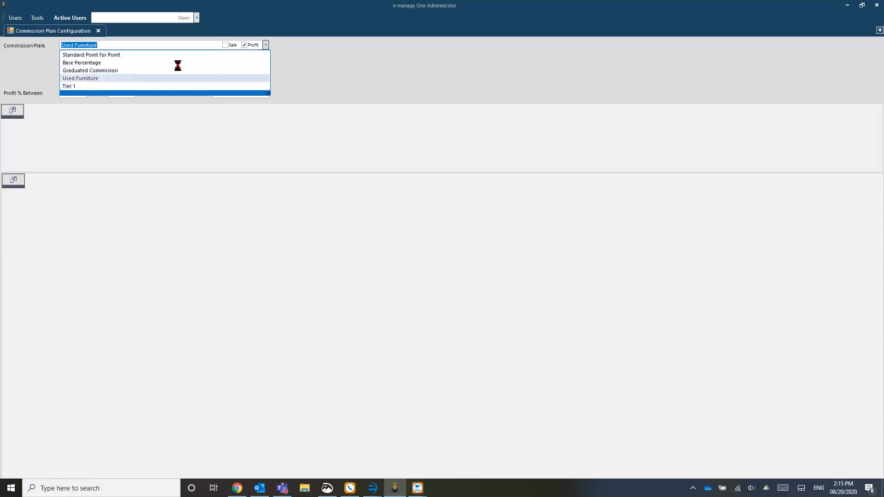
click(266, 44)
click(71, 87)
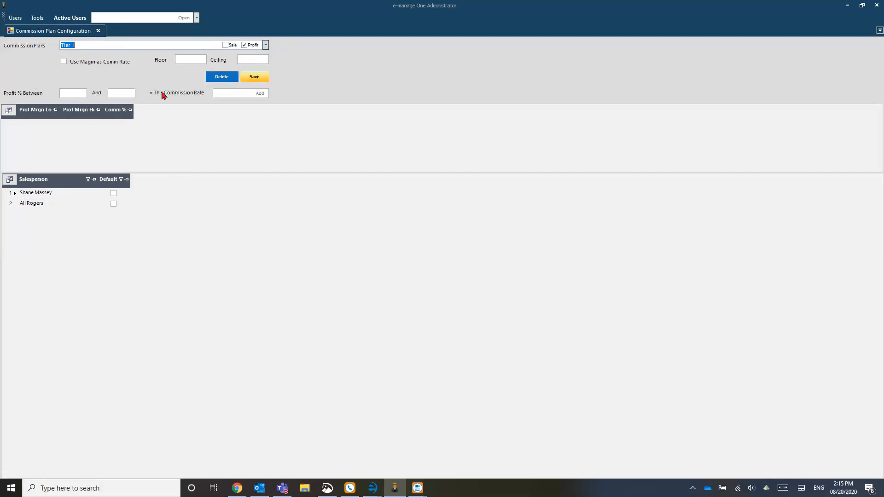
click(76, 94)
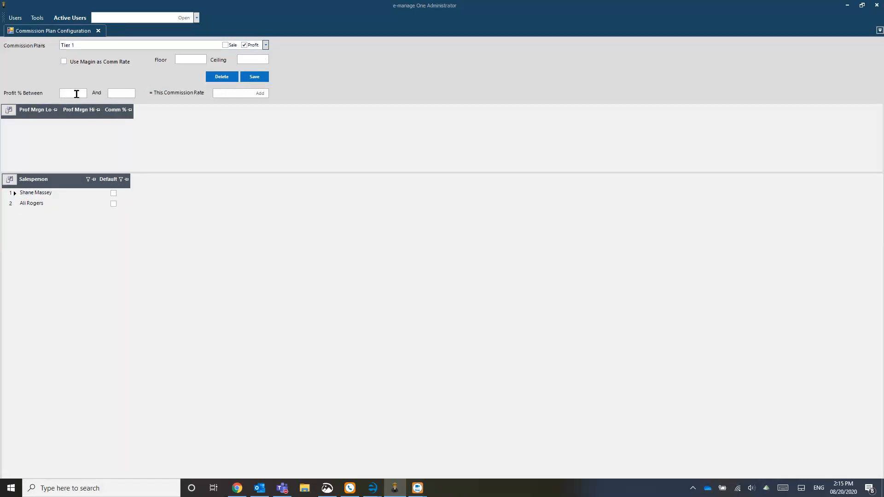
- Add Tier 1 margin ranges 0–10 at 1% and 11–20 at 2%
text(0)
click(125, 93)
text(10)
click(232, 94)
text(1)
click(261, 94)
text(11)
click(125, 92)
text(20)
click(229, 91)
text(2)
click(261, 94)
- Add Tier 1 margin ranges 21–40 at 4% and 41–100 at 4%
click(81, 92)
text(21)
key(Tab)
text(40)
click(227, 92)
text(4)
click(259, 93)
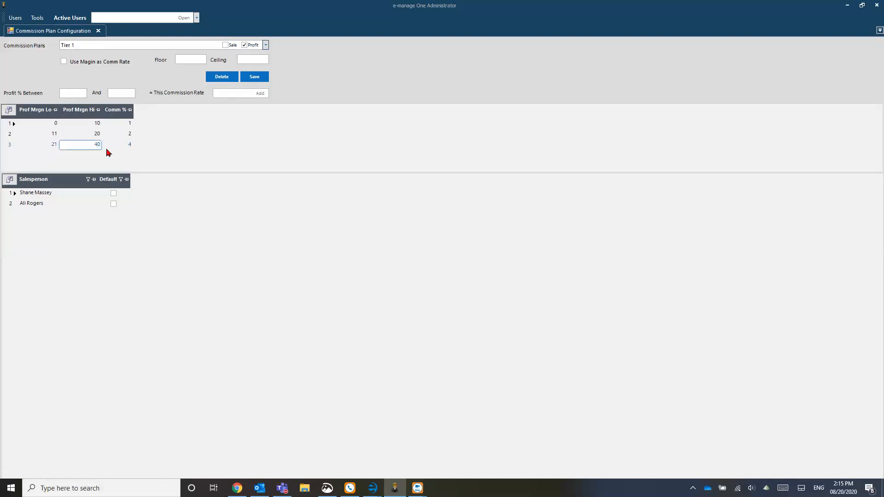
click(129, 147)
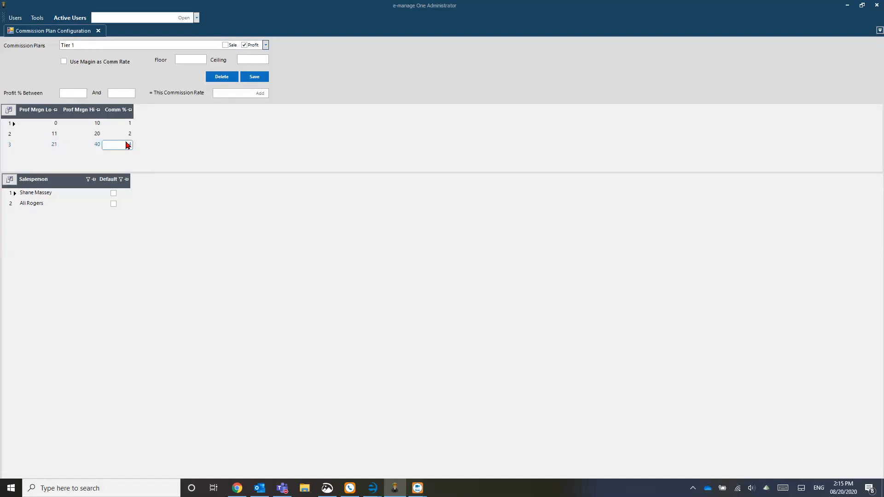
click(77, 94)
text(41)
click(121, 92)
text(100)
click(226, 92)
text(4)
click(264, 94)
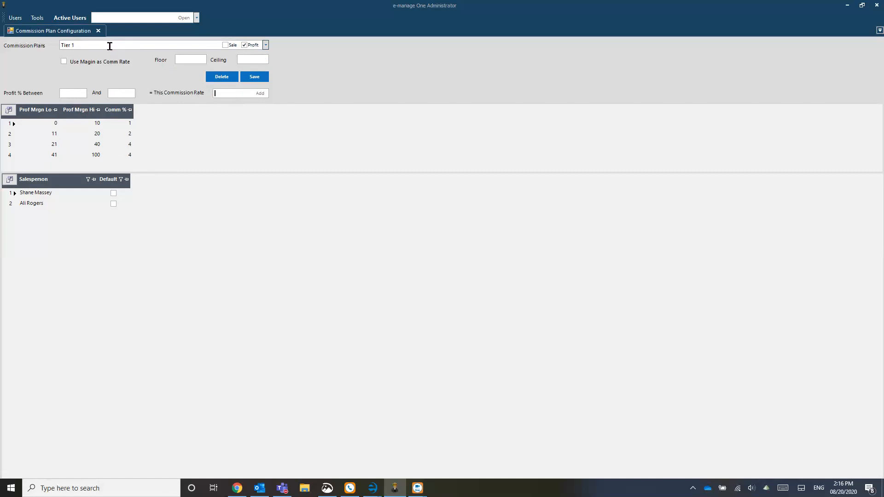
- Save a 'Point for Point' plan using margin as commission rate, ceiling 40, then reopen Tier 1
drag(112, 43, 2, 45)
key(BackSpace)
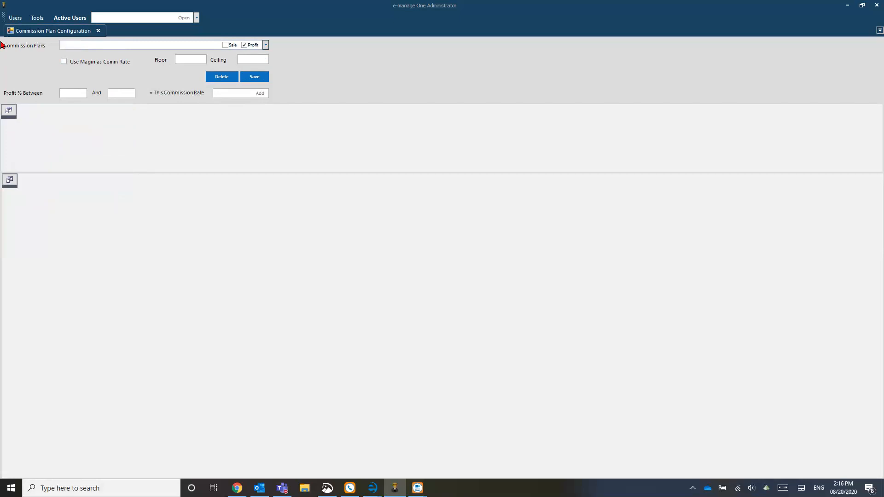
text(Point for Point)
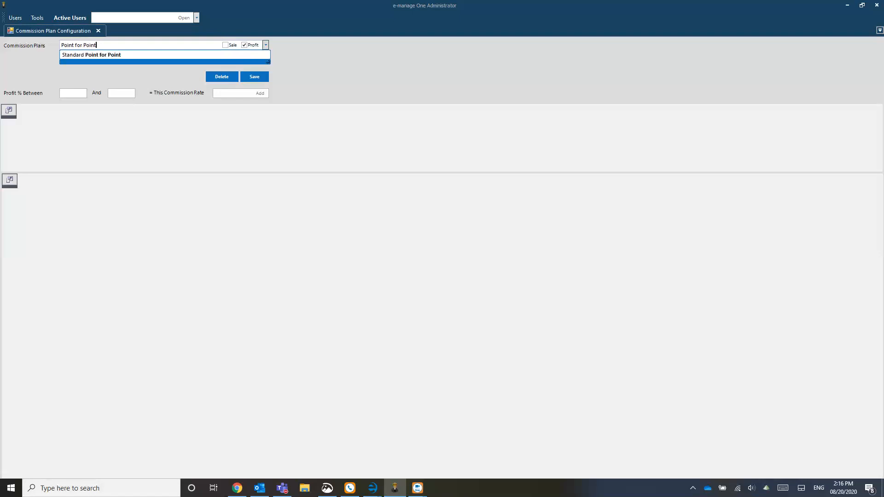
key(Return)
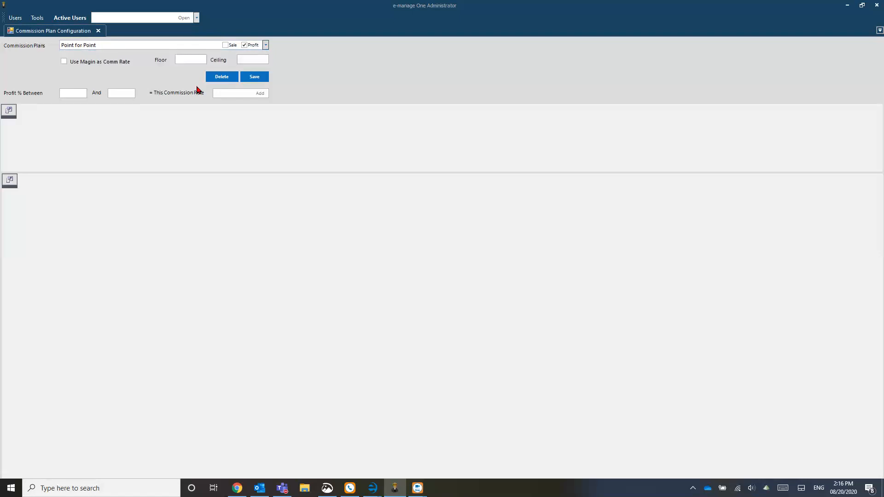
click(64, 62)
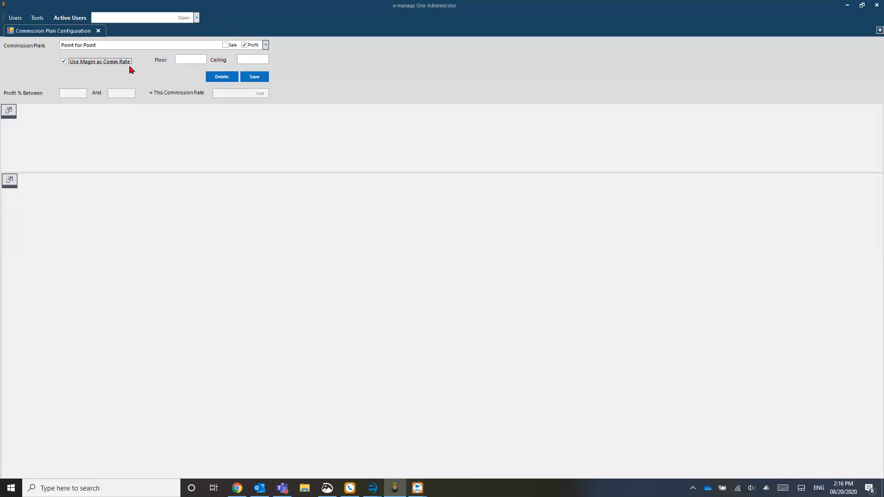
click(196, 60)
click(254, 60)
text(40)
click(255, 78)
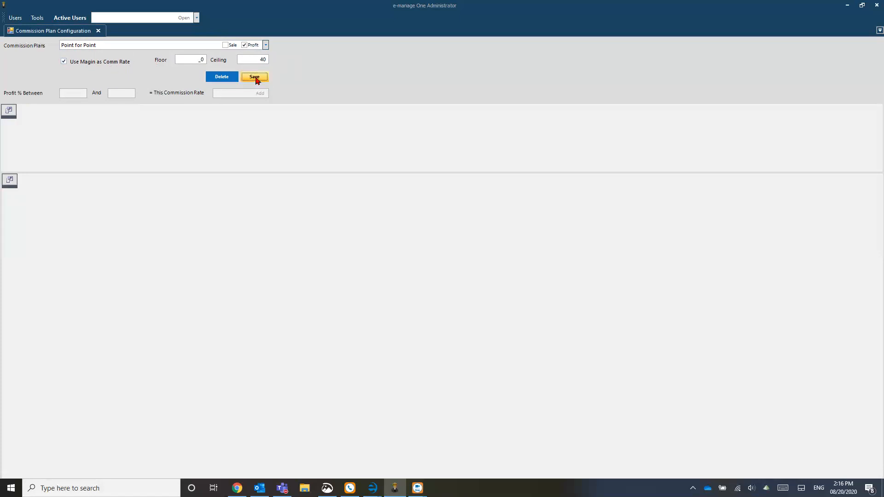
click(265, 45)
click(77, 86)
- Tick Default for both salespeople in the Tier 1 plan grid
click(266, 46)
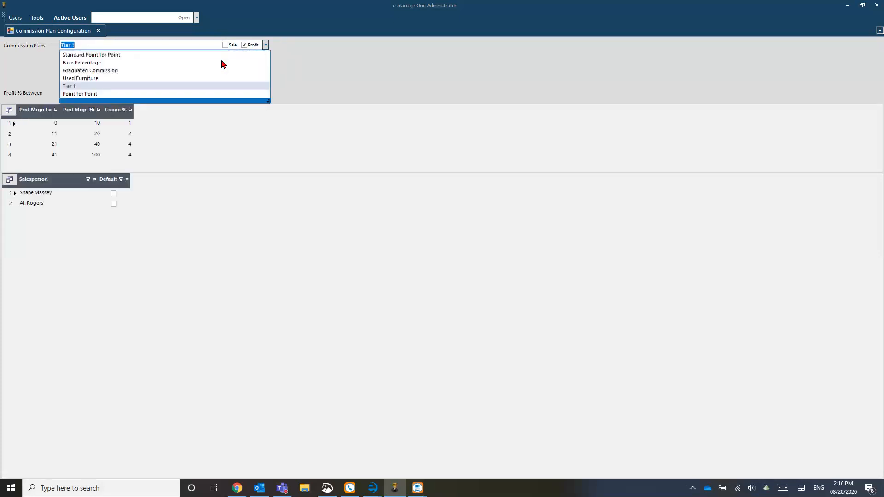
click(85, 88)
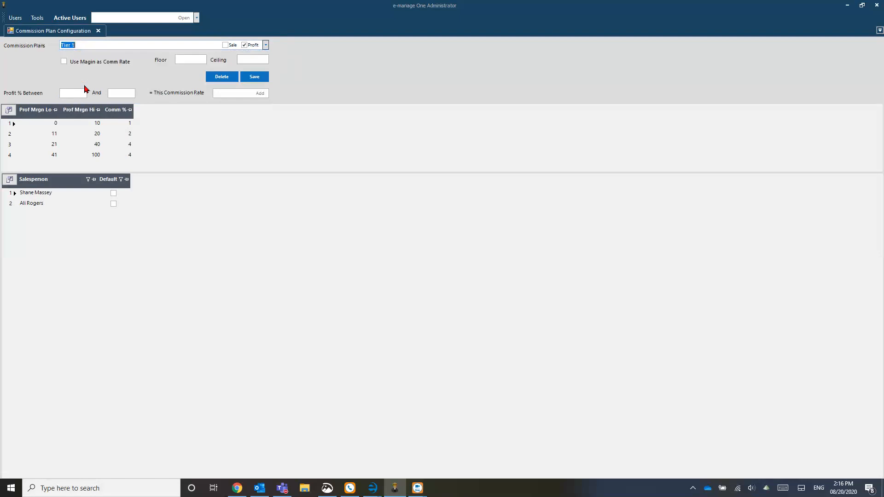
click(113, 203)
click(113, 204)
click(115, 195)
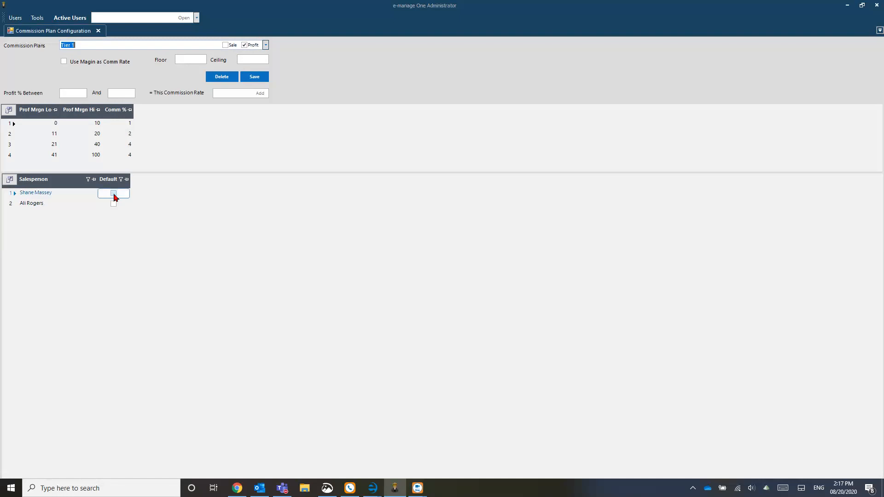
click(114, 196)
click(114, 205)
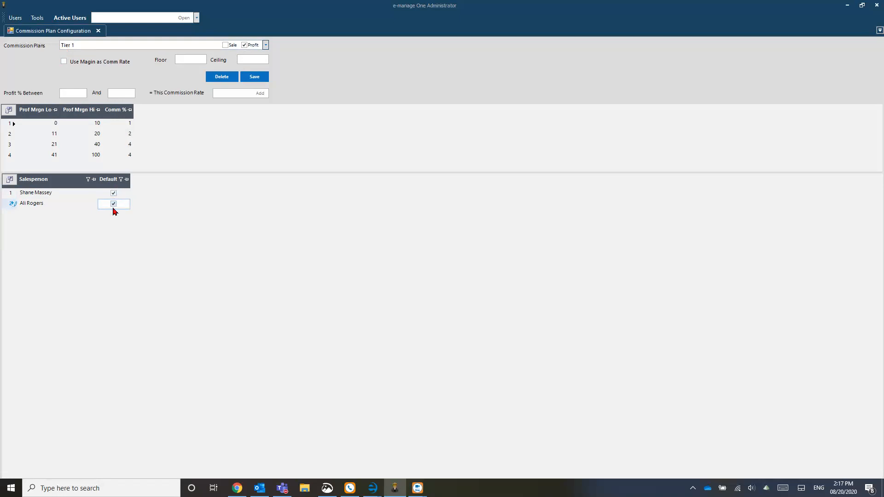
click(130, 250)
click(87, 45)
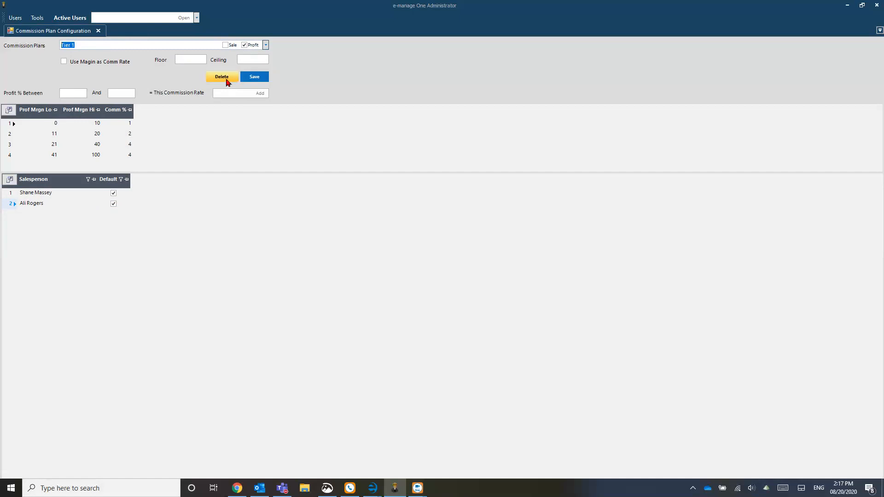
- Delete the Point for Point commission plan
click(266, 46)
click(90, 94)
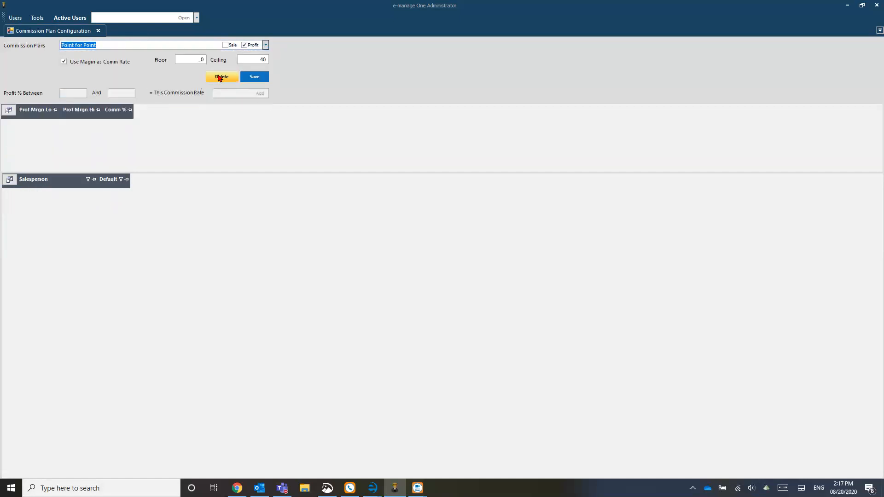
click(221, 77)
click(461, 272)
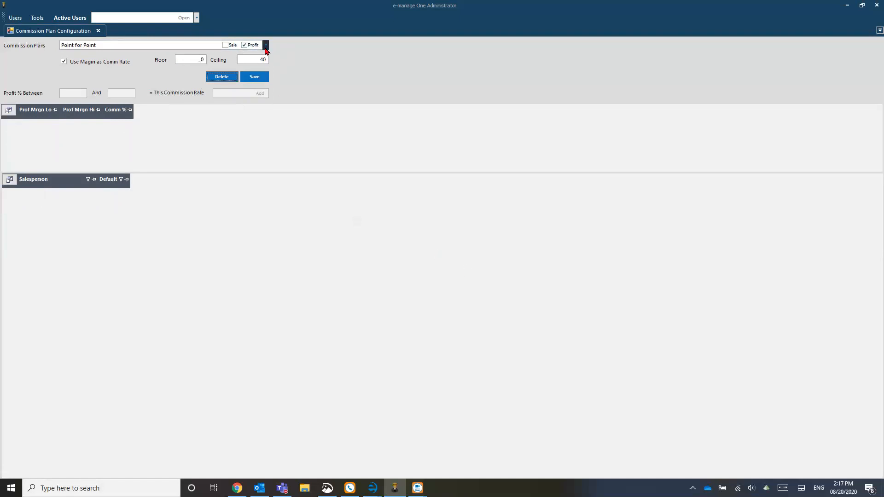
- View the Standard Point for Point plan, then load the Graduated Commission plan's tiers
click(266, 45)
click(112, 54)
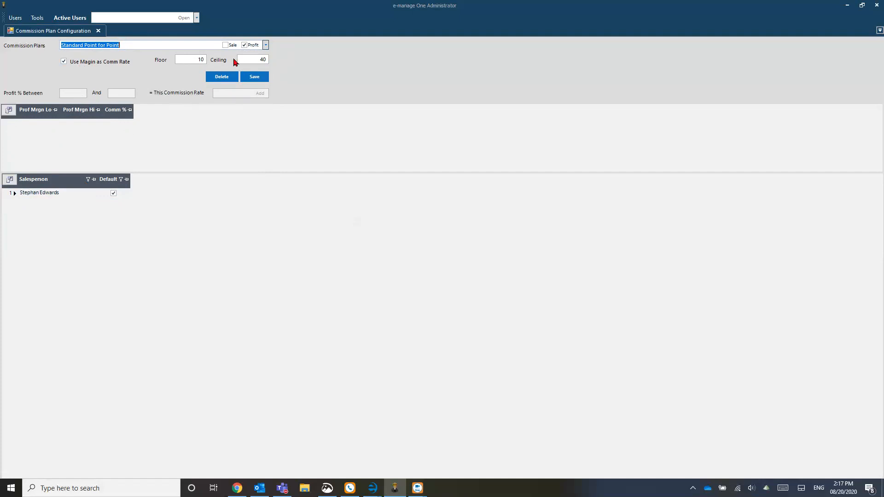
click(266, 45)
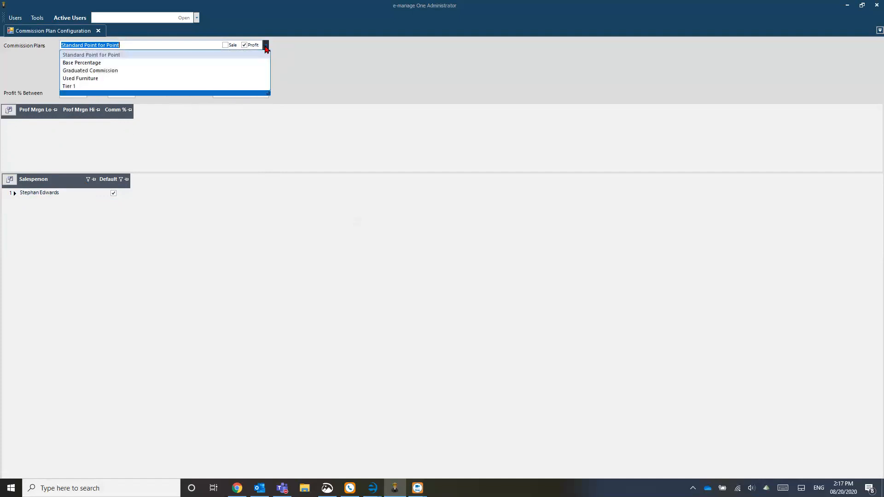
click(97, 72)
click(97, 74)
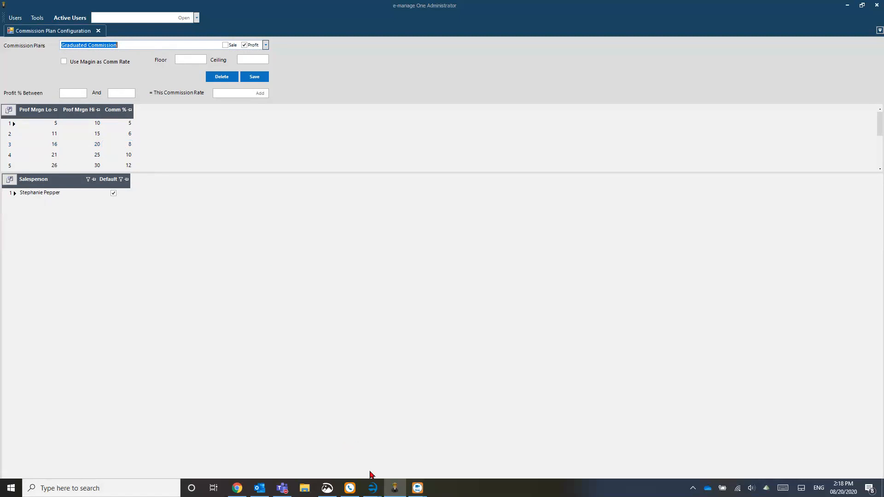
mouse_move(373, 487)
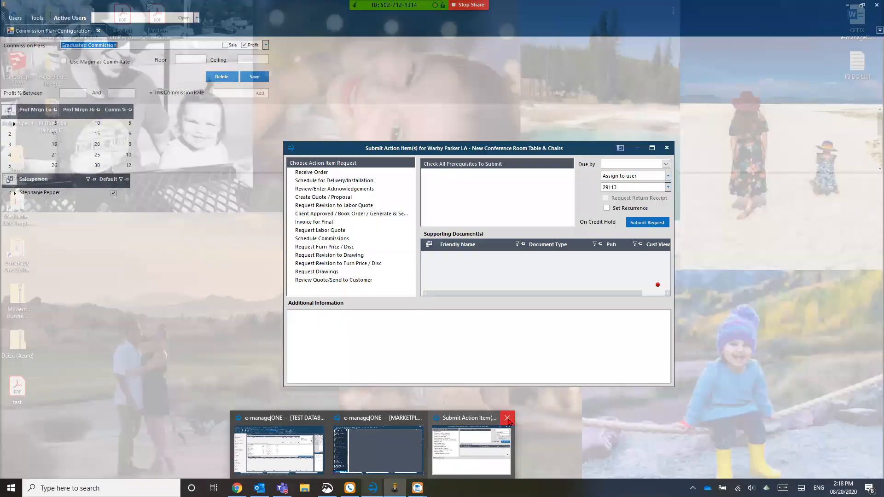
- Switch to the test database window and bring up job 7693's commissions and invoices
click(507, 418)
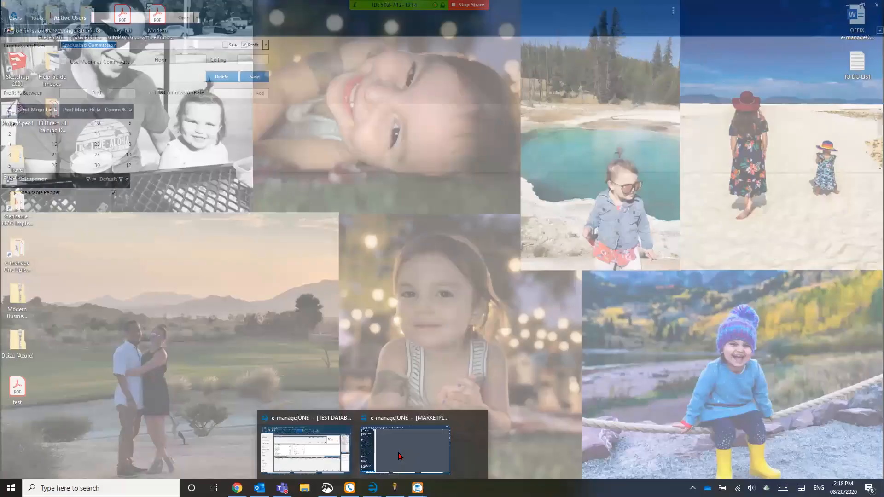
click(350, 451)
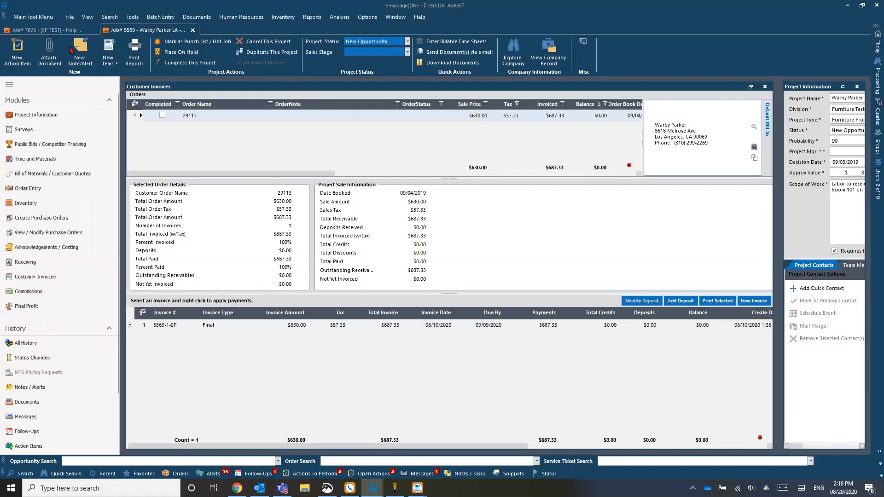
click(43, 31)
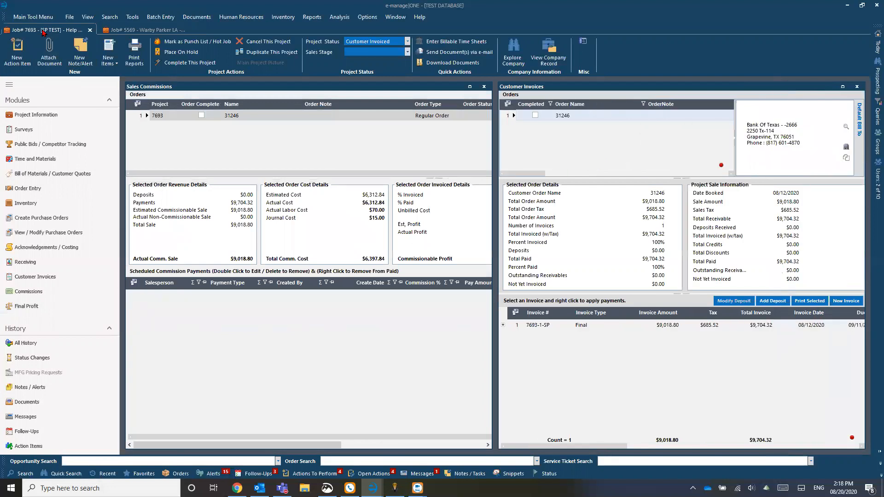
- Hide Sales Commissions and expand invoice 7693-1-SP to check its $9,704.32 payment
click(483, 87)
click(130, 325)
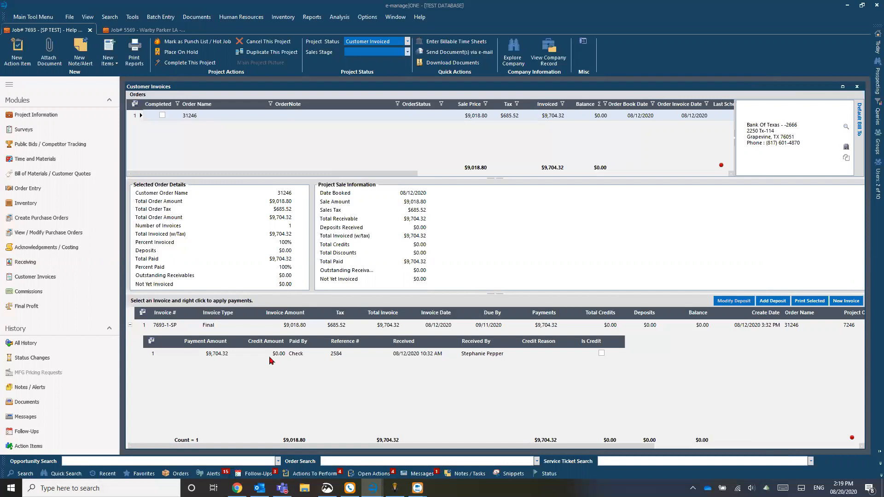
click(199, 355)
- Start a Schedule Commissions action item with the note '31246'
click(16, 49)
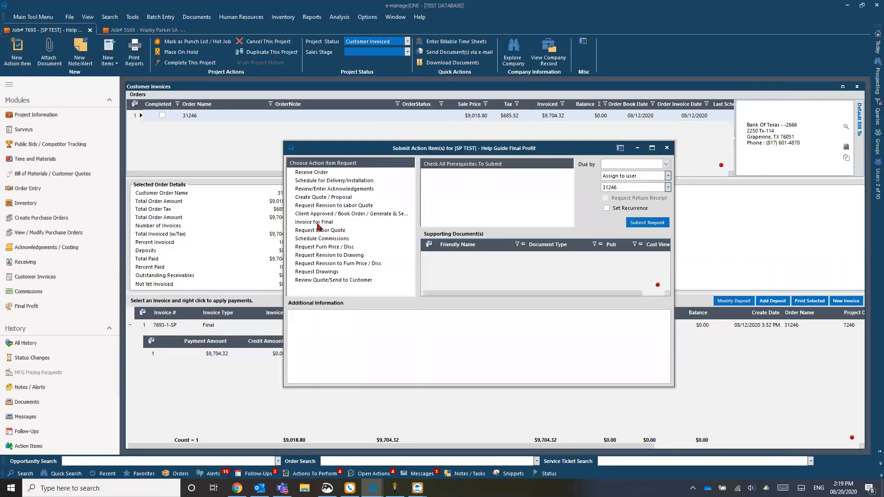
click(329, 240)
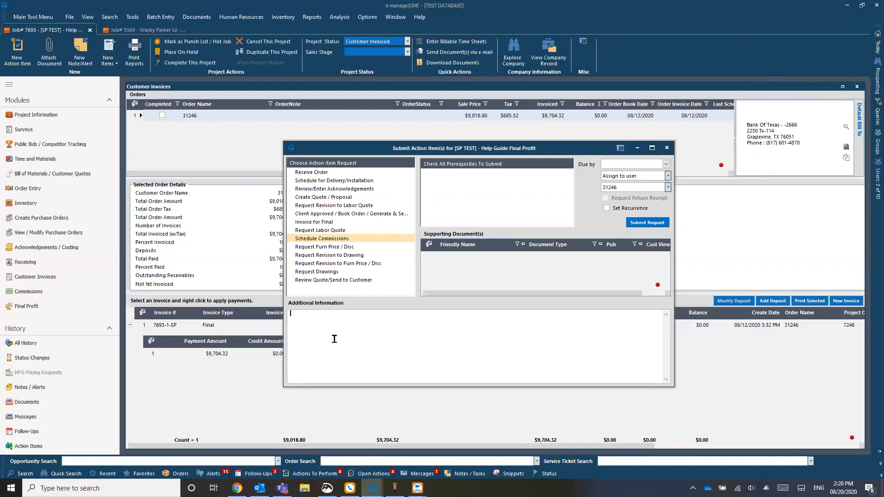
text(31246)
key(Home)
drag(347, 316, 253, 317)
click(327, 321)
- Set due date 09/01/2020, keep order 31246 linked, assign the salesperson, and submit
click(666, 164)
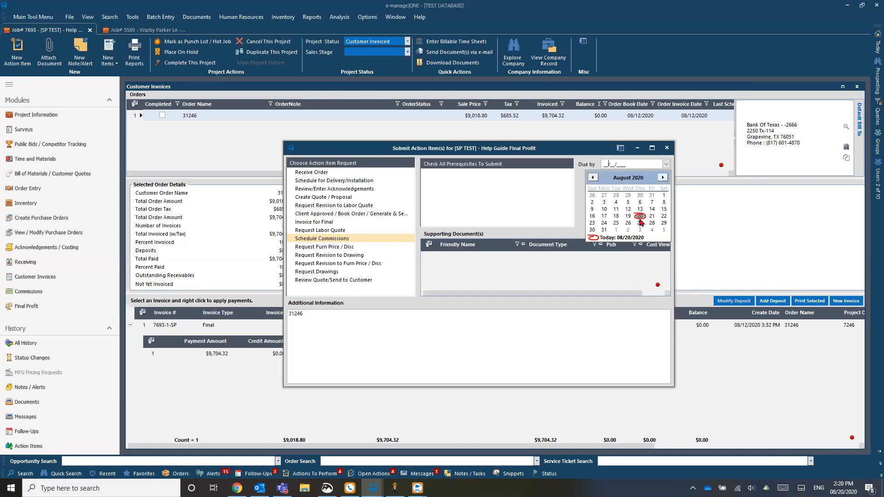
click(615, 229)
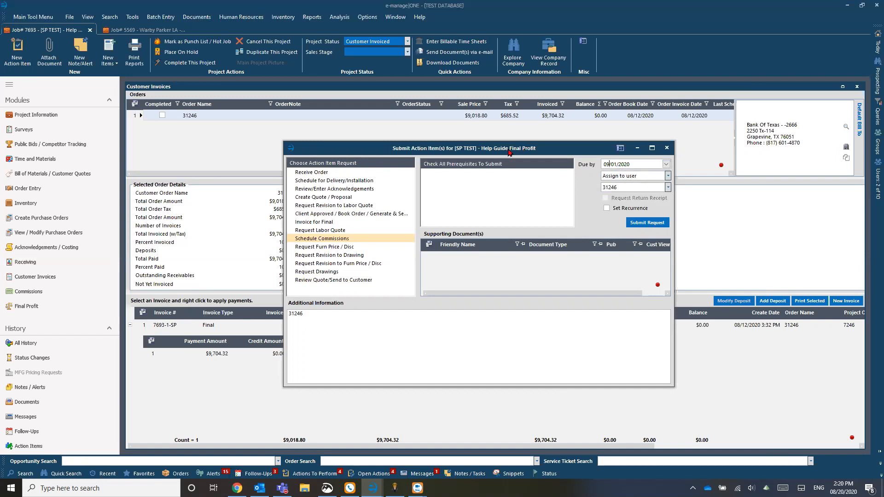
drag(507, 150, 506, 137)
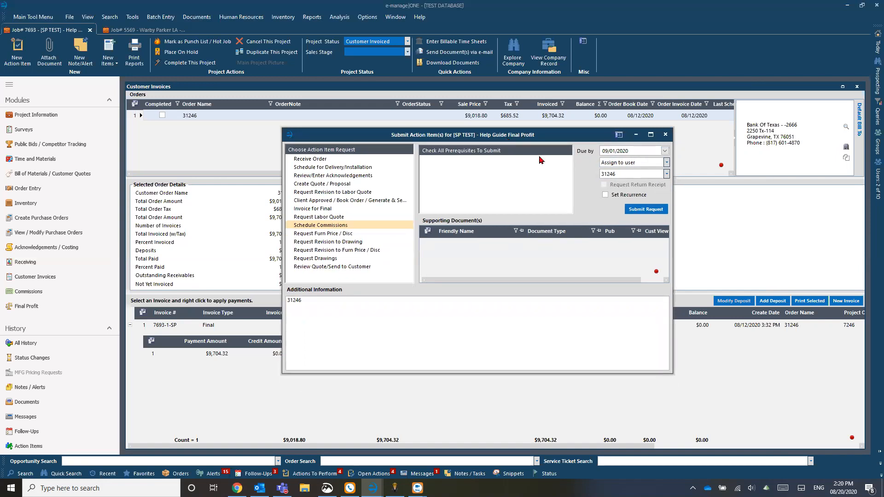
click(666, 174)
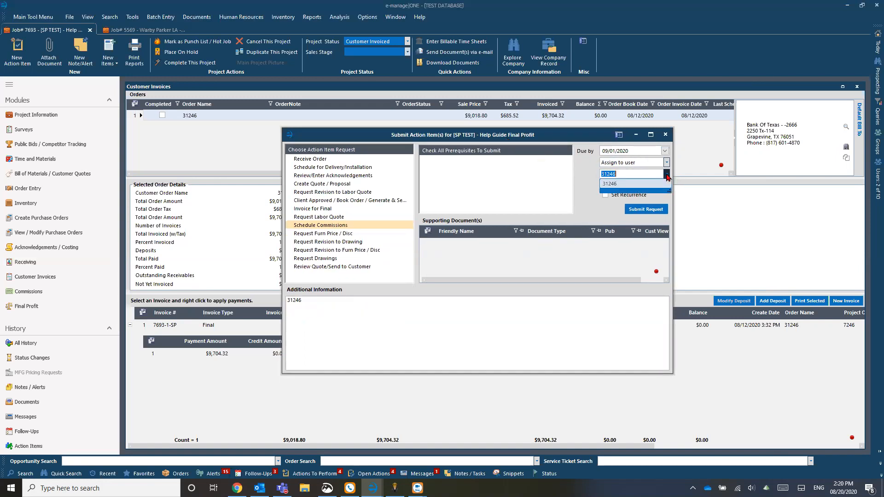
click(666, 174)
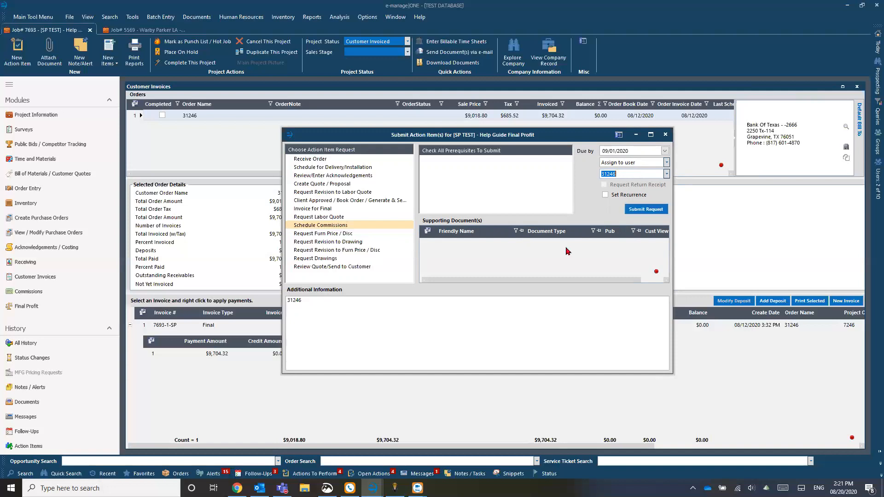
click(644, 163)
text(ste)
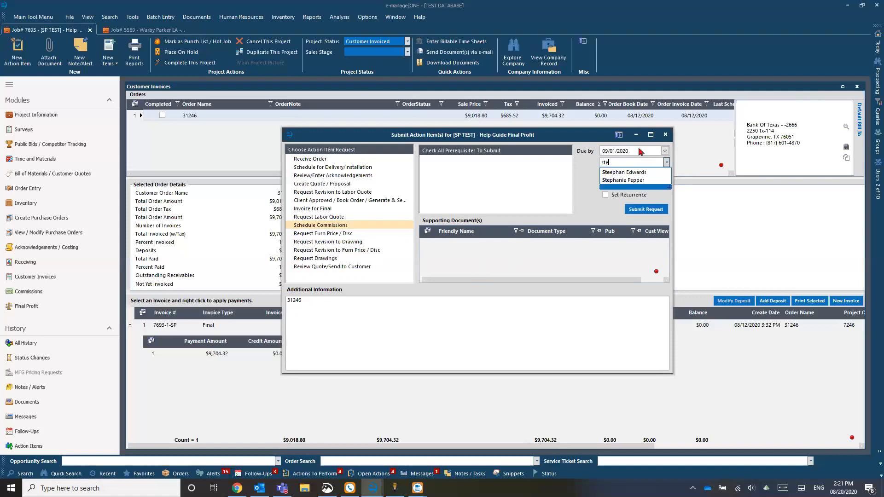
click(634, 177)
click(648, 210)
click(665, 134)
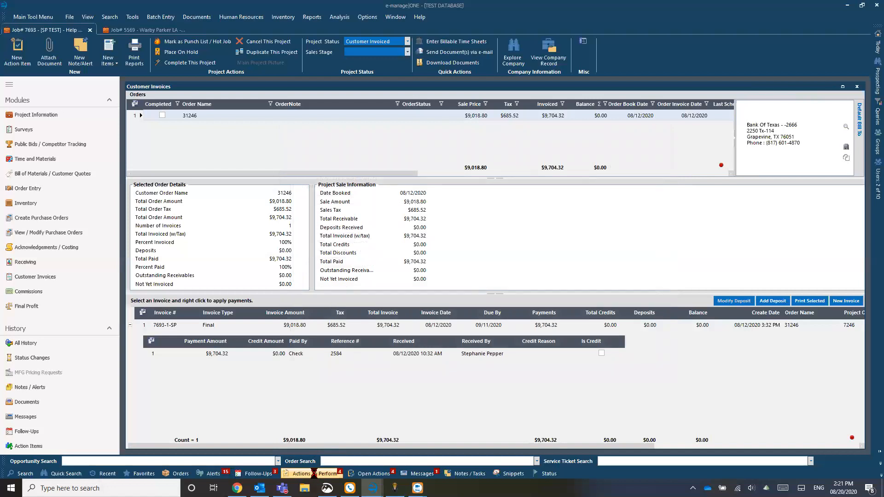
- Open the Bank of Texas Schedule Commissions request from Actions To Perform, then minimize its details
click(315, 474)
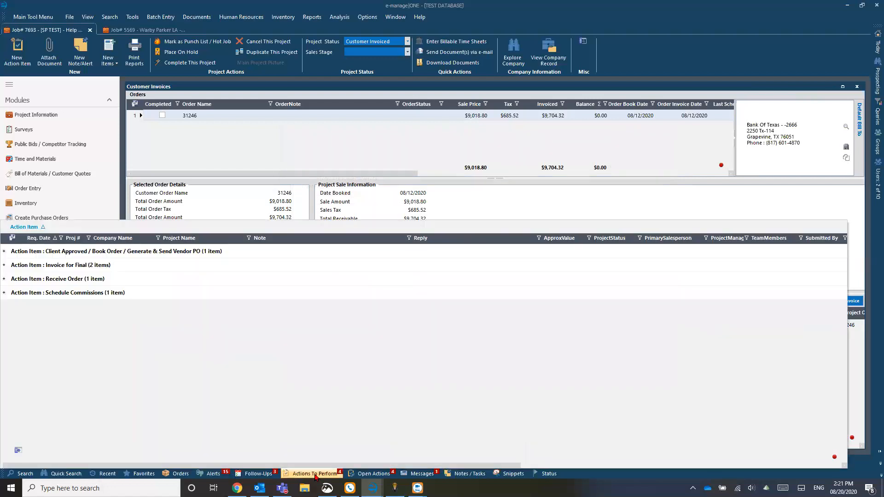
click(4, 293)
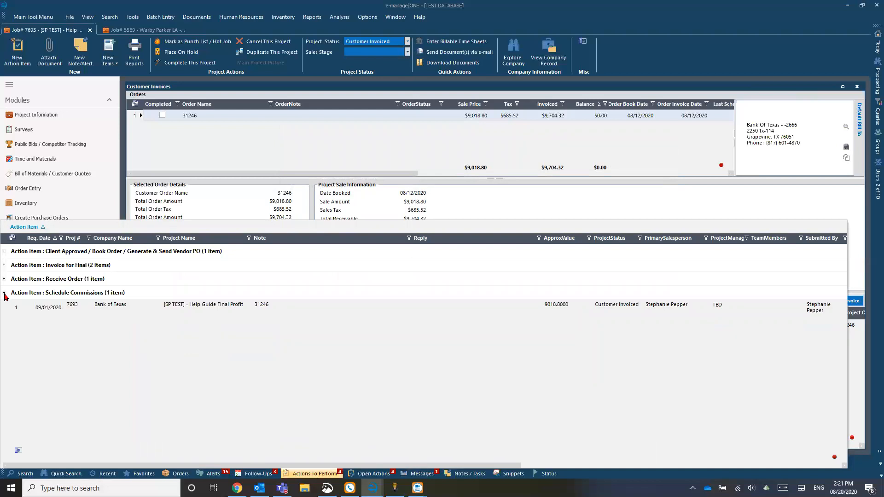
click(10, 312)
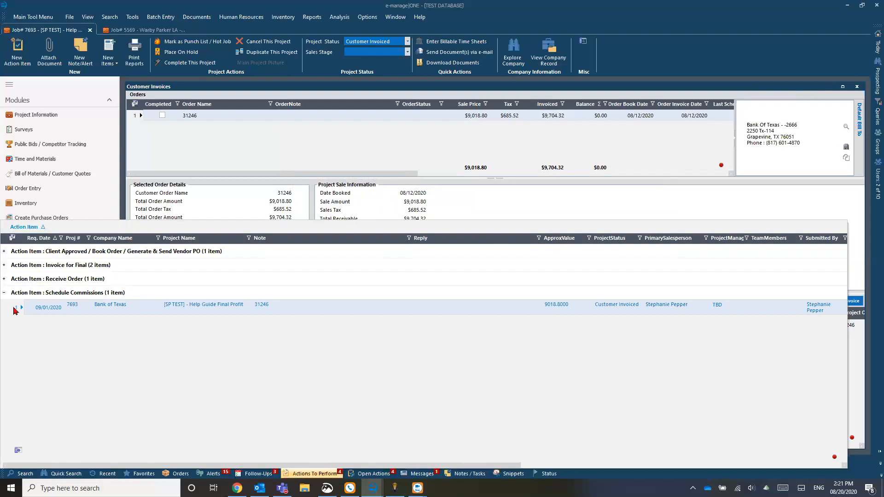
double_click(13, 310)
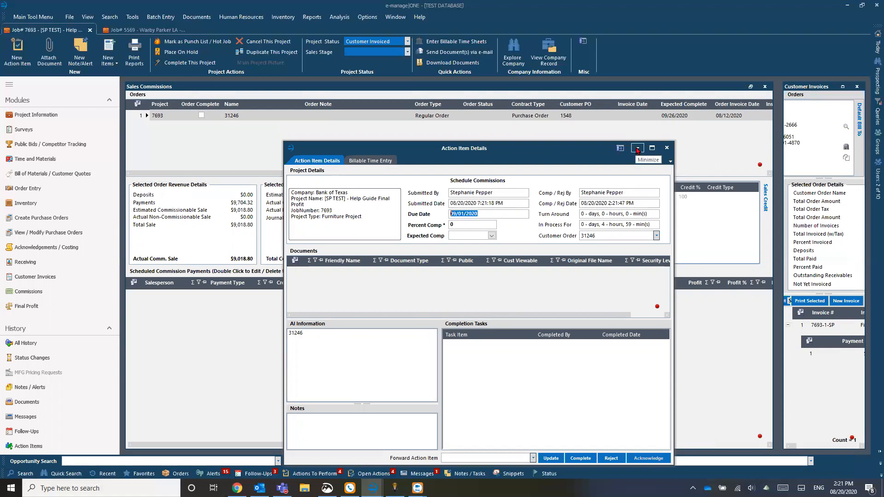
click(637, 148)
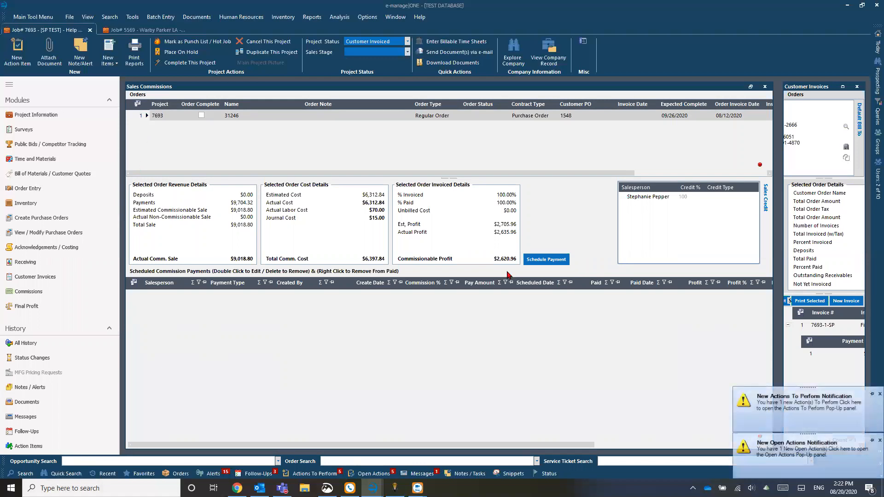
- Dismiss the notification popups and start scheduling a commission payment for order 31246
click(879, 394)
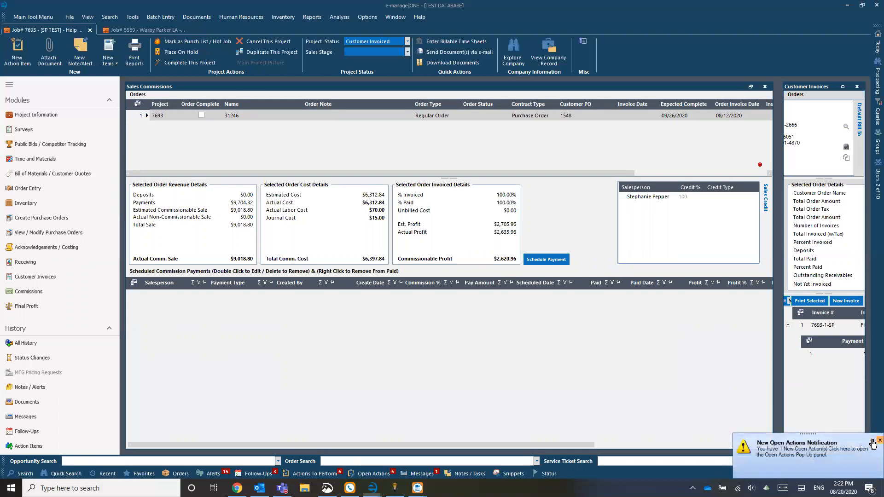
click(879, 440)
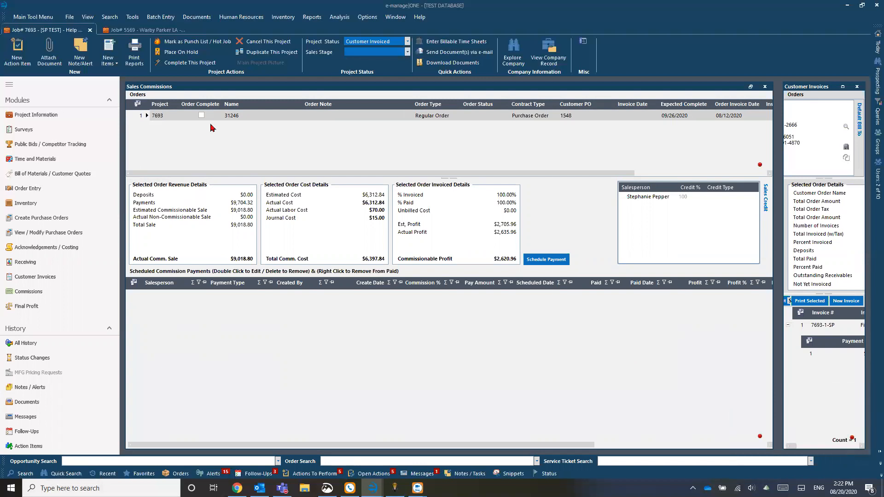
click(238, 118)
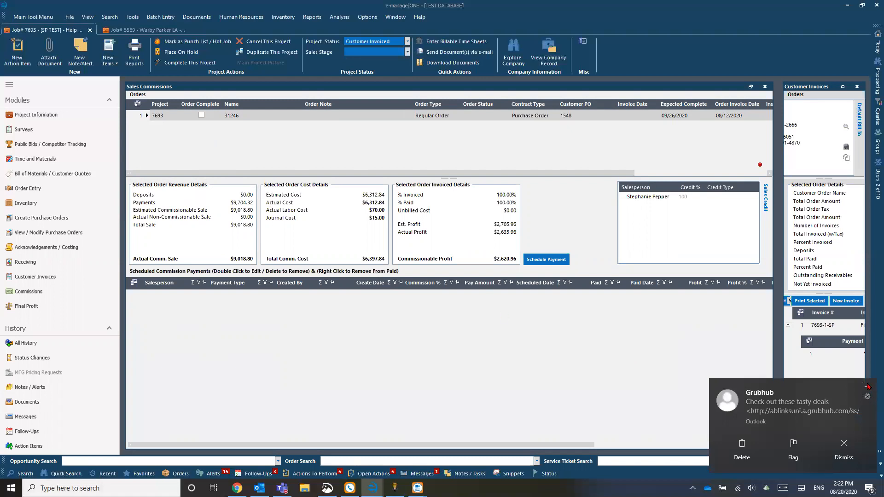
click(869, 385)
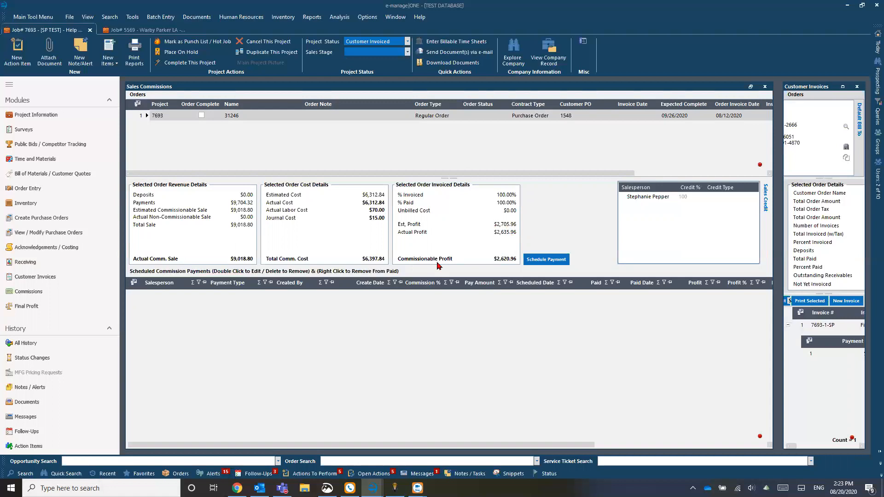
click(549, 261)
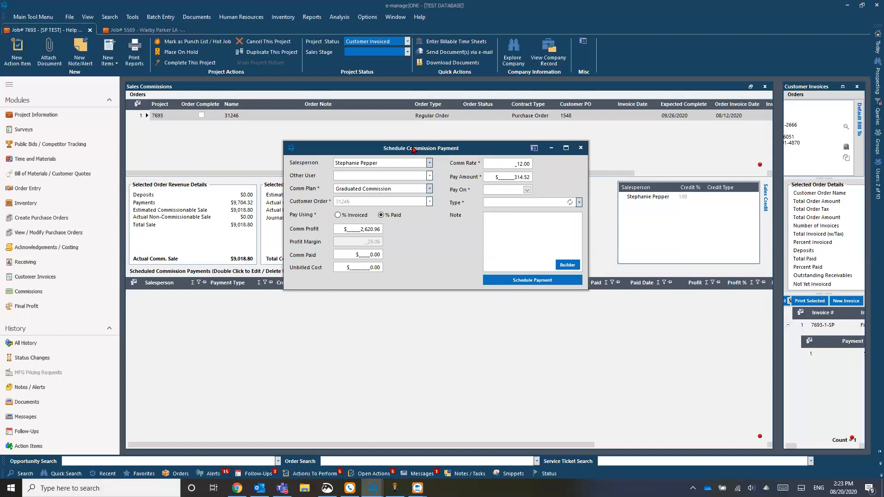
- Keep the current salesperson and switch the Comm Plan to Graduated Commission (12.00%, $314.52)
drag(413, 149, 406, 172)
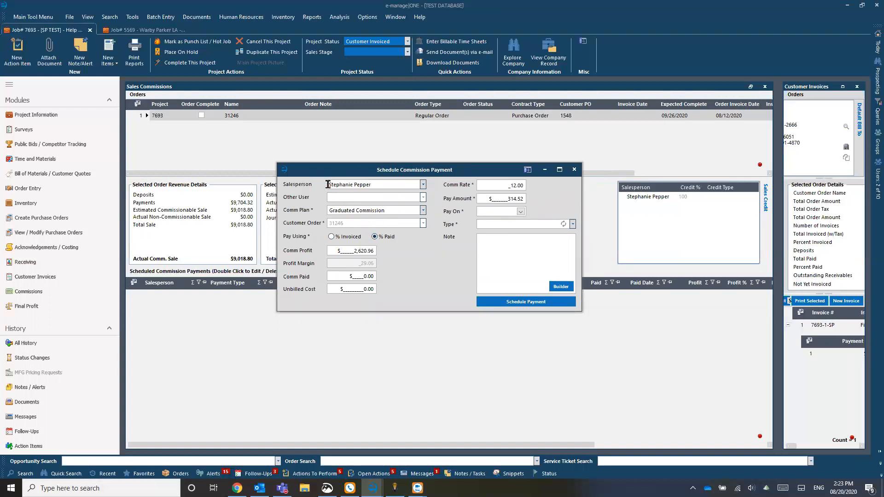
click(422, 185)
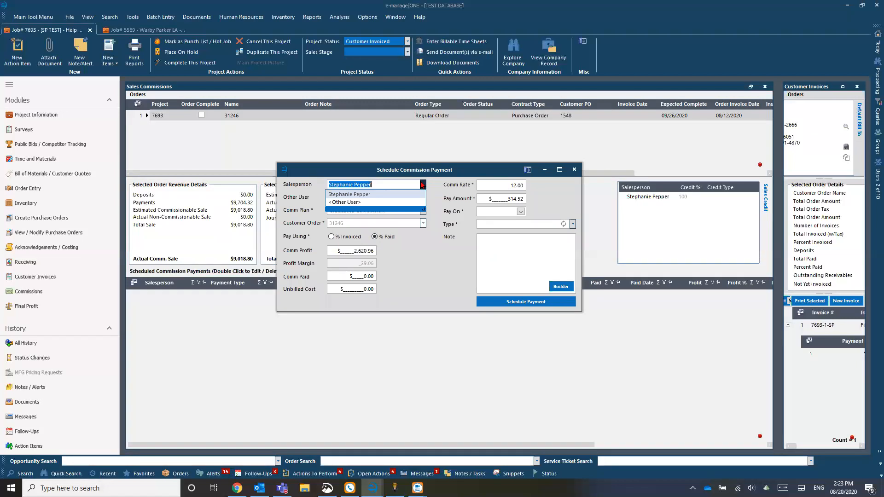
click(364, 195)
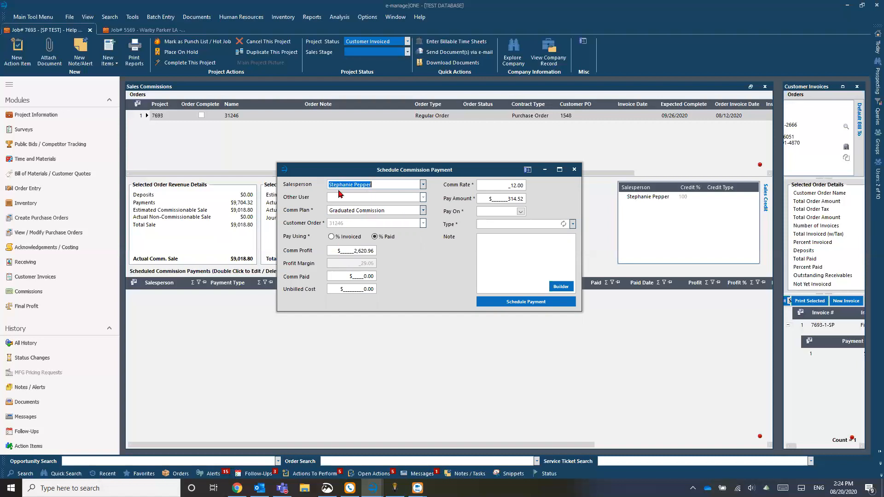
click(423, 211)
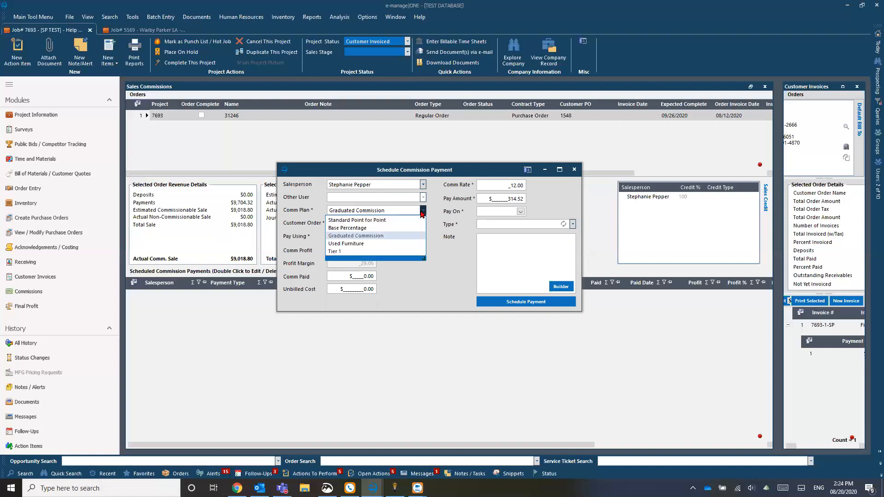
click(405, 223)
click(422, 212)
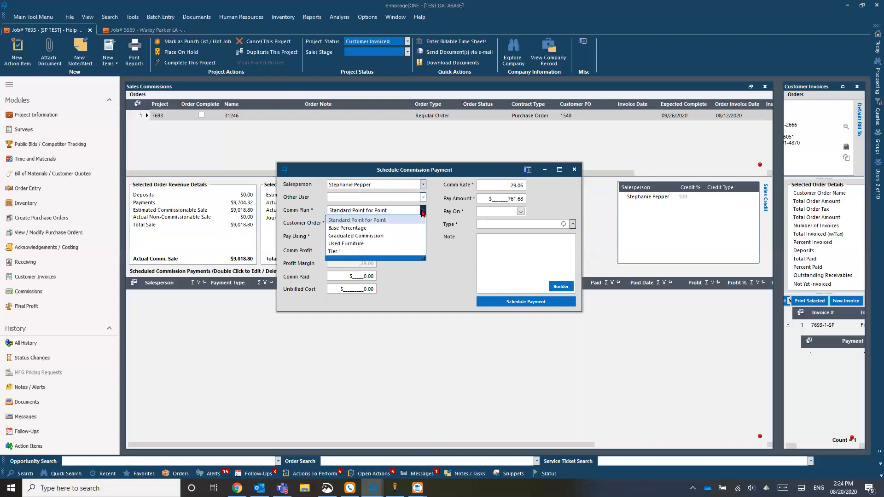
click(381, 237)
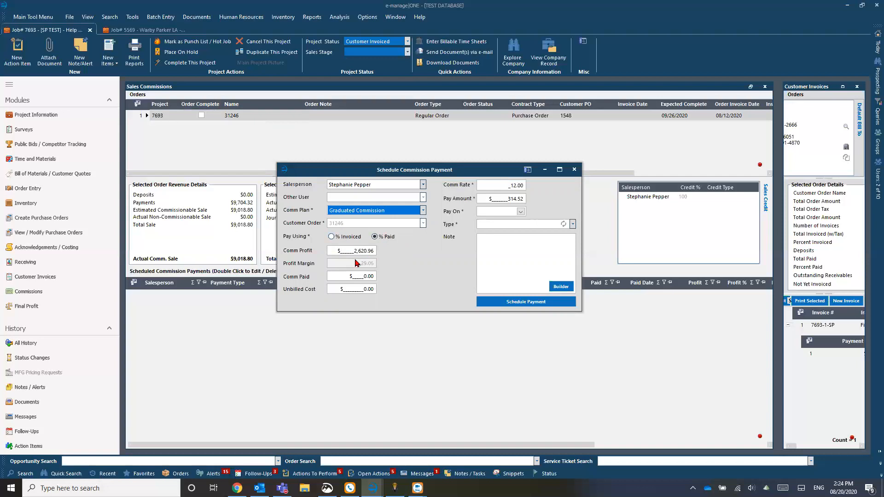
drag(349, 251, 424, 259)
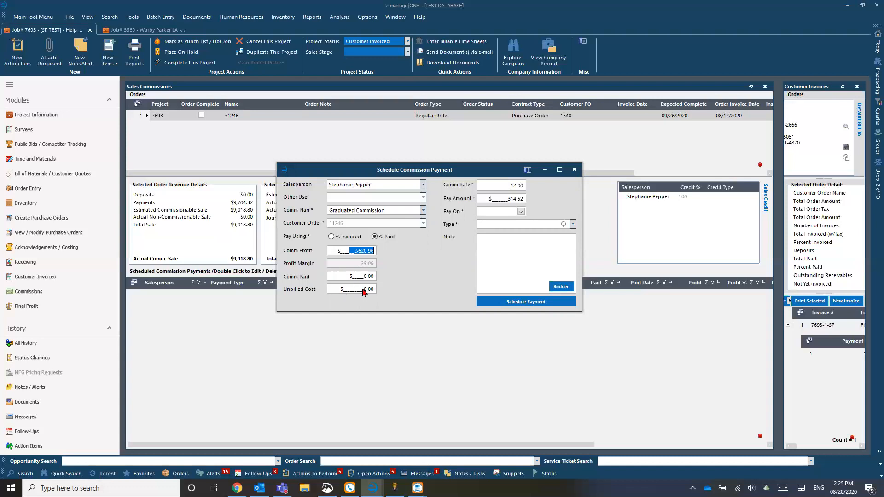
- Try pay amount 315 and rate 10, then restore the commission rate to 12.00
click(513, 187)
click(502, 198)
text(315)
key(Tab)
double_click(513, 185)
text(10)
click(502, 199)
click(503, 184)
text(12)
key(Tab)
- Schedule the payment as type Final, paid on 09/01/2020
click(520, 212)
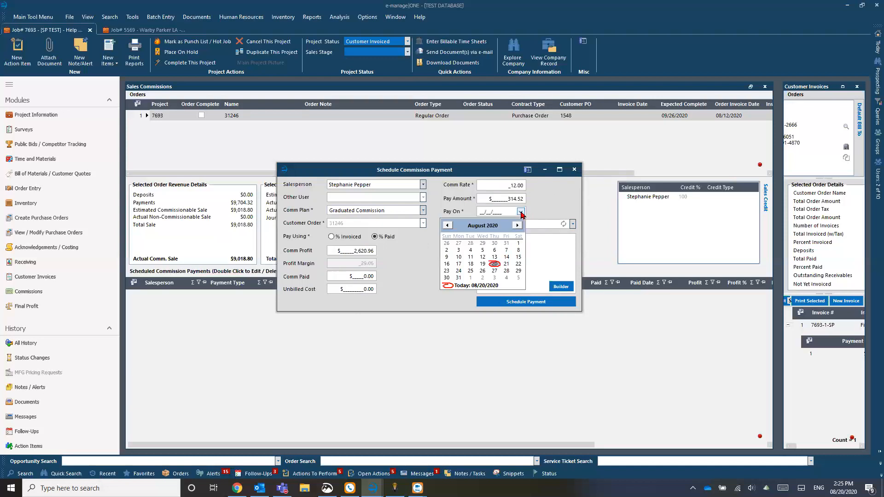
click(471, 278)
click(573, 224)
click(499, 243)
click(515, 262)
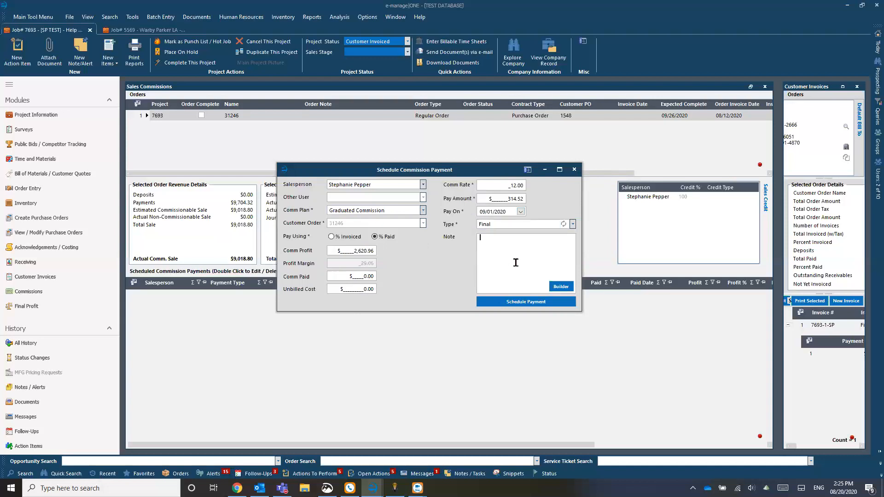
click(515, 301)
- Inspect the new payment row's Salesperson, Paid Date, Profit and Paid cells
click(513, 299)
click(178, 308)
click(661, 309)
click(187, 319)
click(688, 334)
click(194, 326)
click(613, 336)
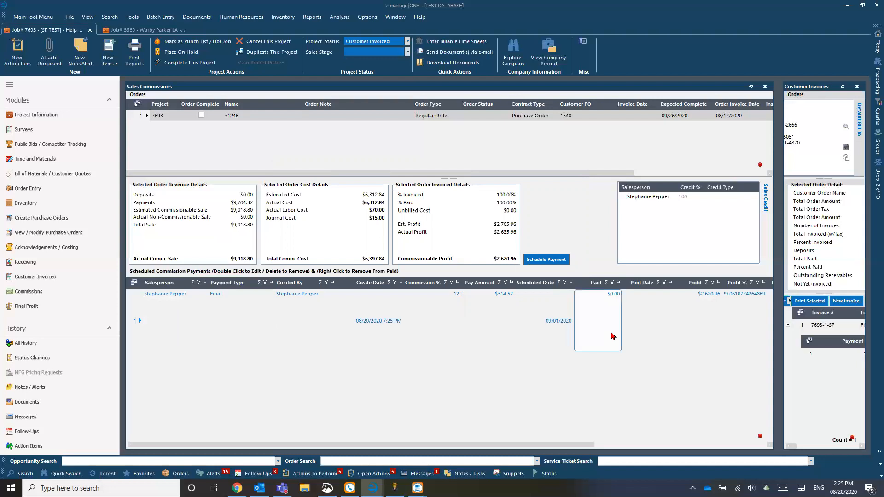
click(136, 319)
right_click(134, 314)
click(135, 302)
key(Delete)
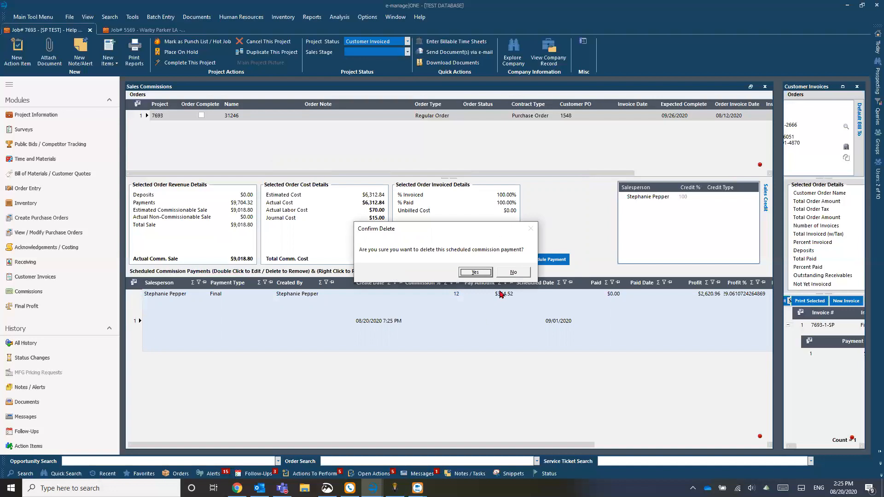
click(521, 272)
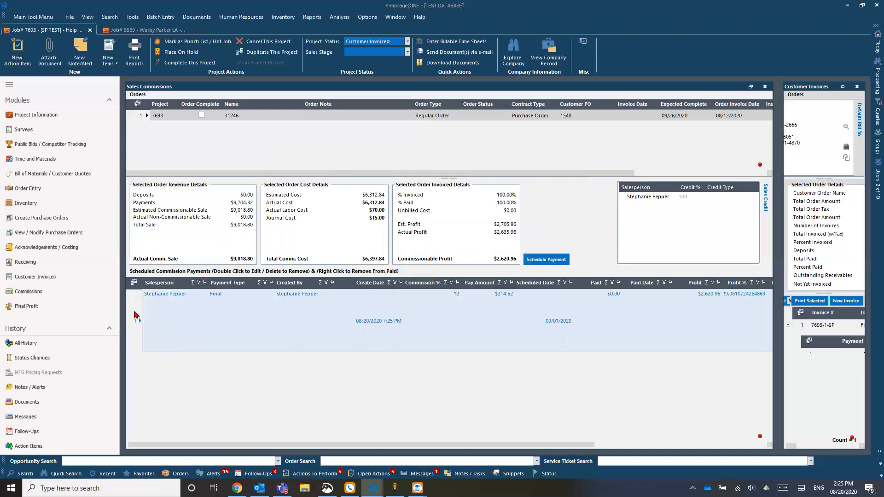
right_click(134, 311)
click(188, 317)
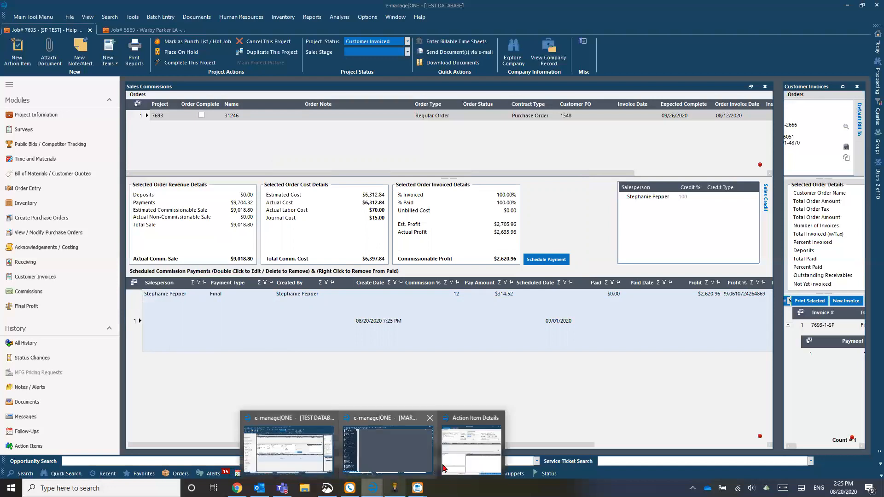
click(494, 455)
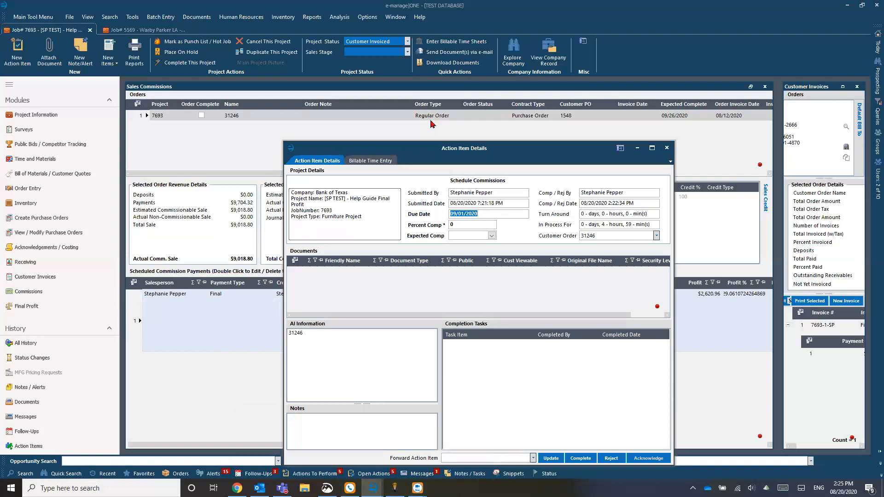
drag(432, 155, 411, 110)
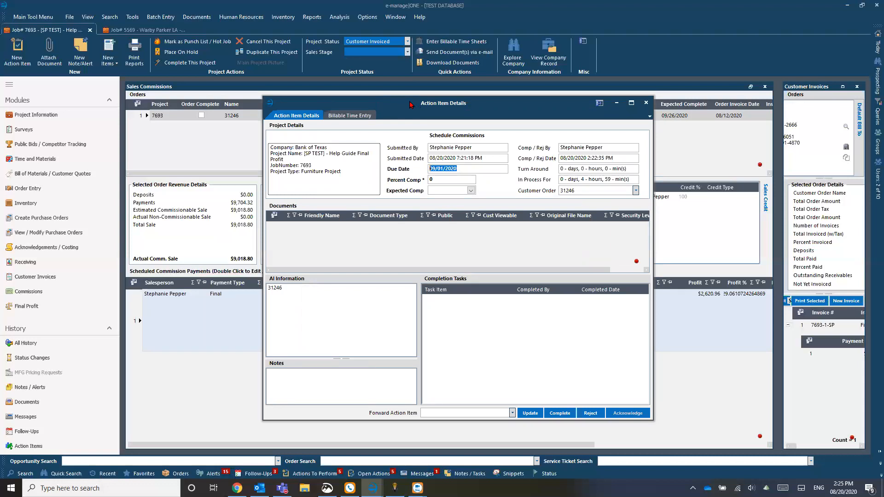
drag(411, 99, 419, 100)
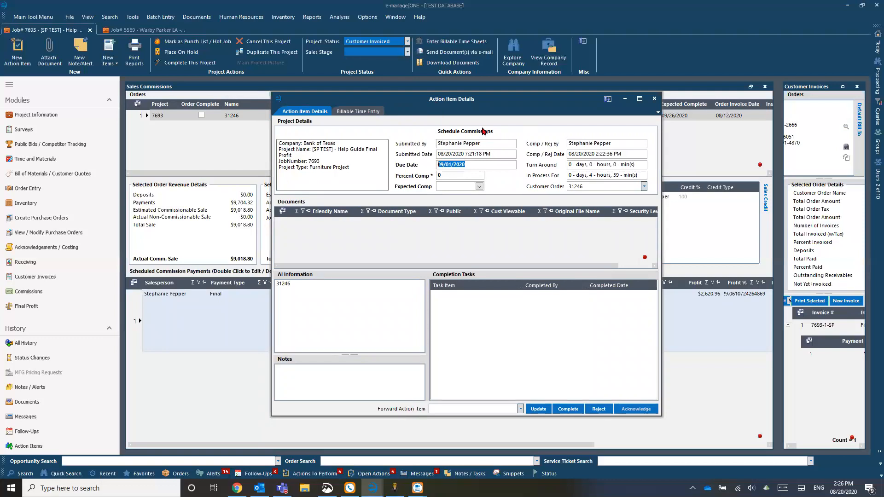
click(624, 100)
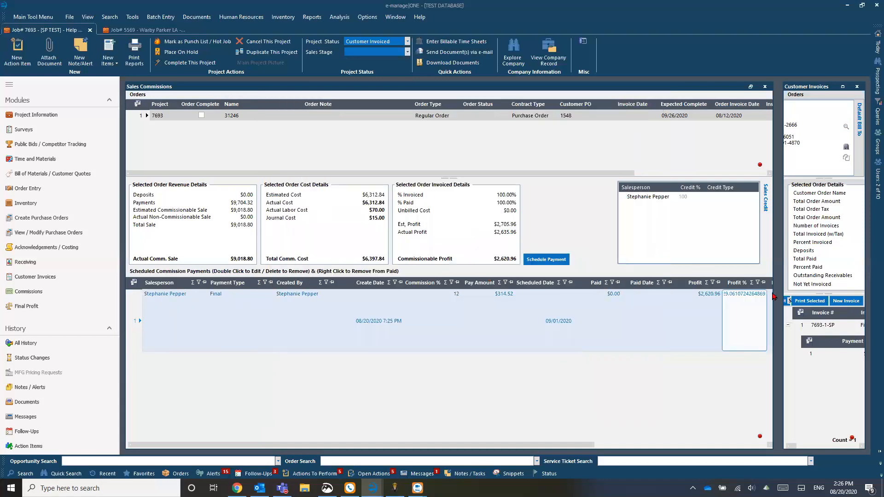
- Tick Completed for order 31246 in the enlarged Customer Invoices panel, then restore Sales Commissions
click(842, 89)
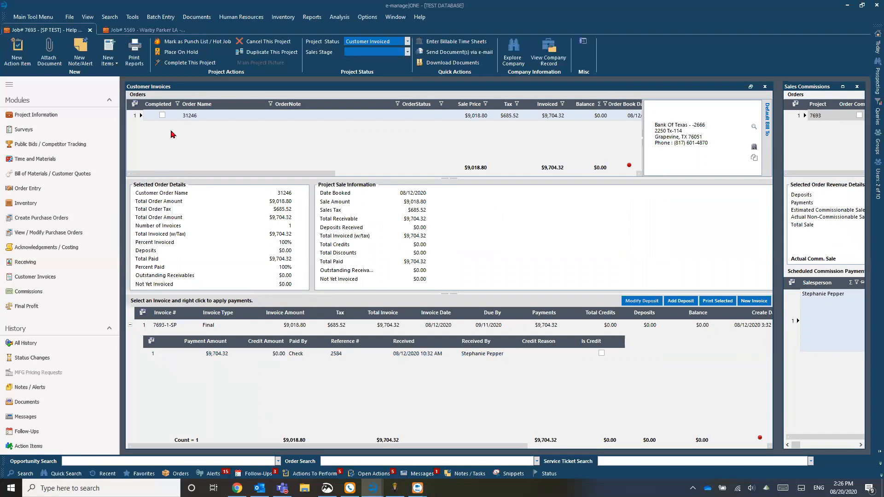
click(162, 115)
key(Tab)
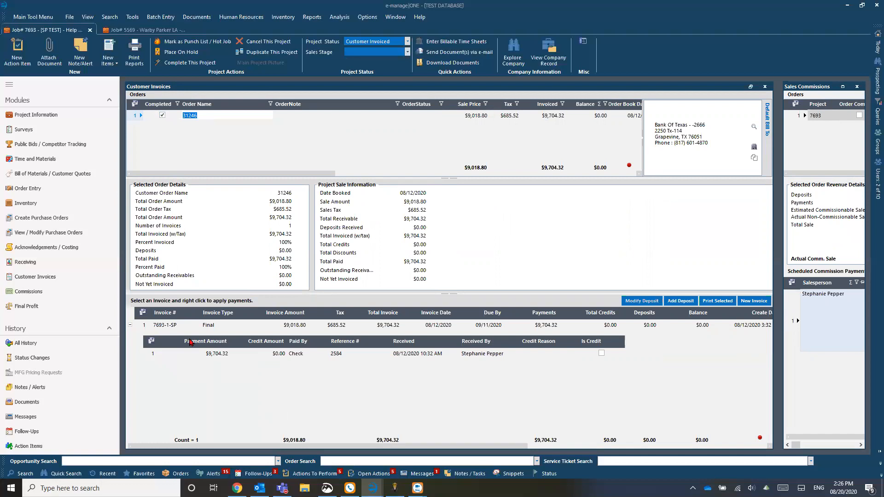
click(197, 358)
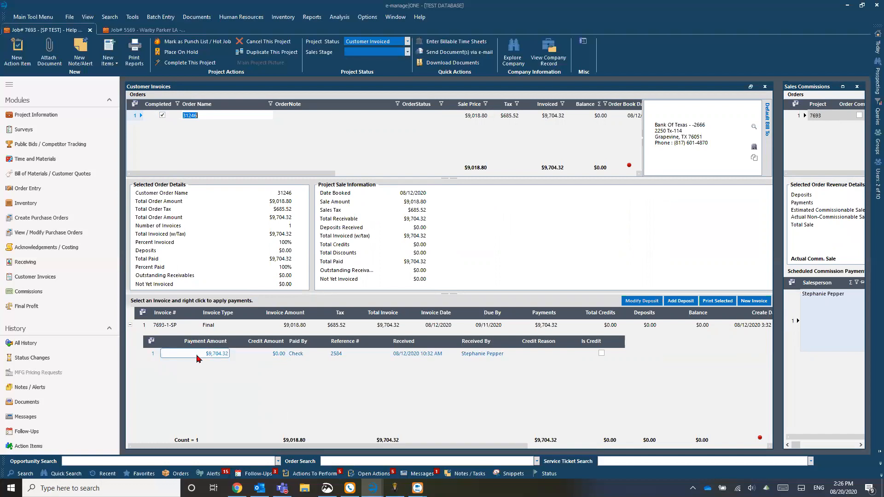
click(842, 87)
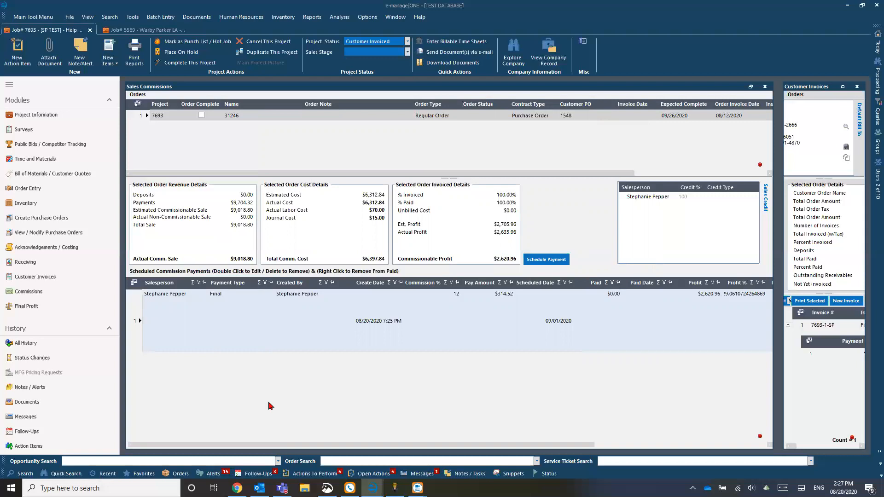
mouse_move(373, 488)
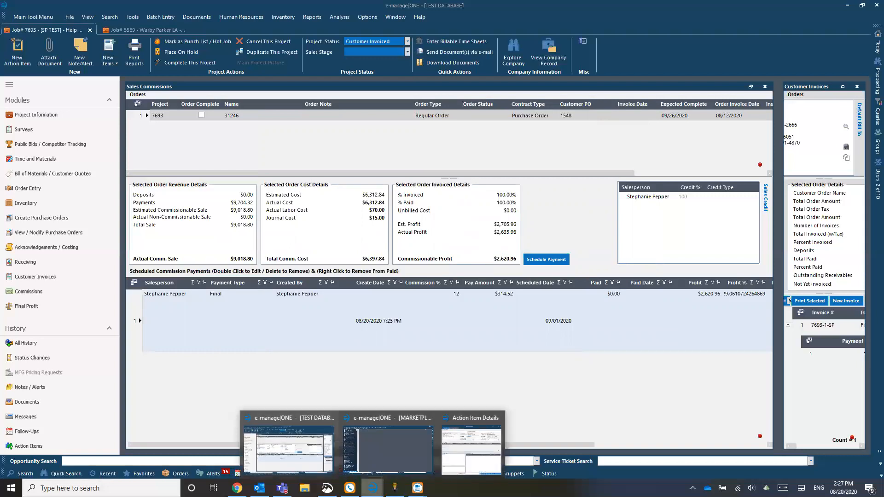
- Add the note 'schedule for 9/1' to the action item, complete it, and close the window
click(472, 444)
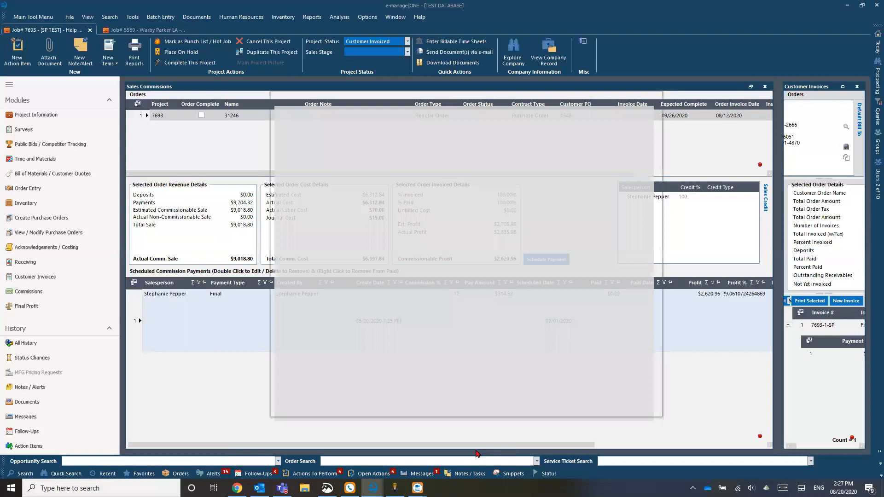
click(315, 377)
text(schedule for )
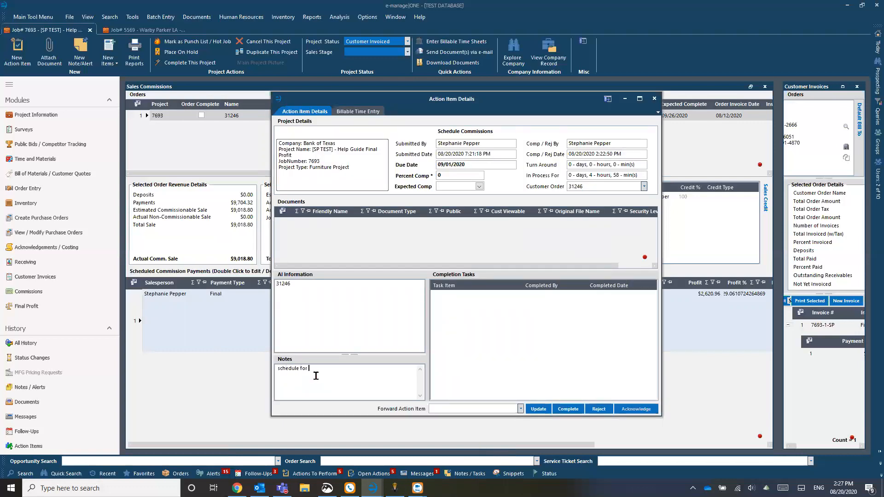
text(9/1)
drag(327, 371, 263, 372)
click(334, 373)
click(570, 411)
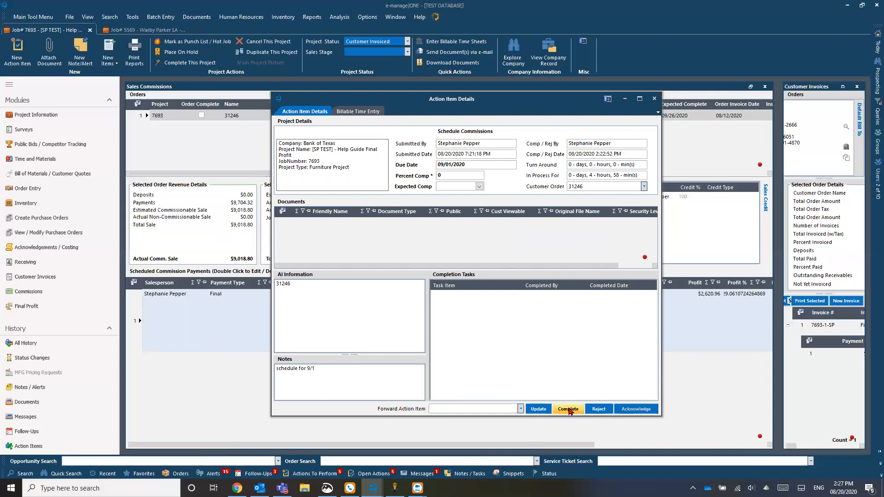
click(654, 100)
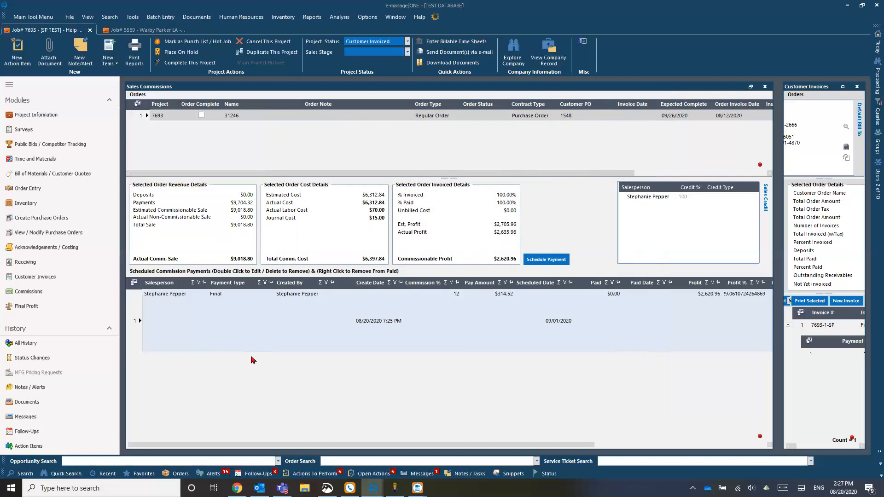
- Launch QuickBooks Premier Edition 2016 from Windows search and log in with the admin password
click(35, 17)
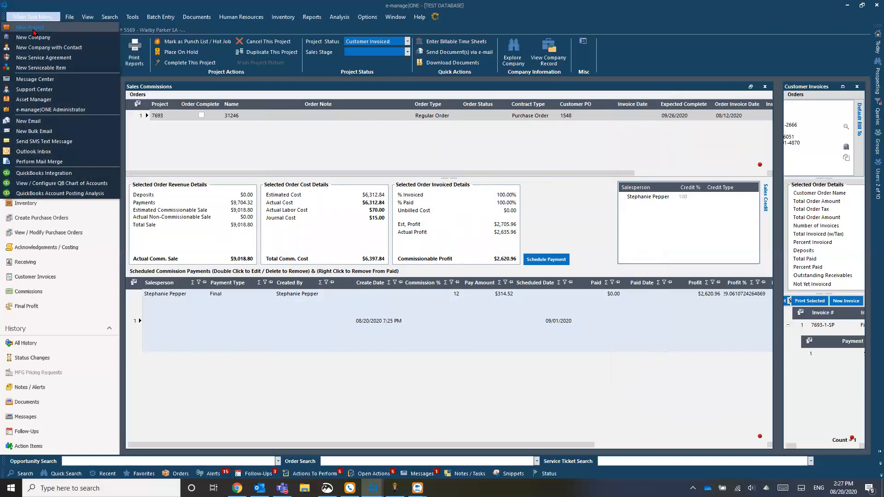
key(super)
text(quick)
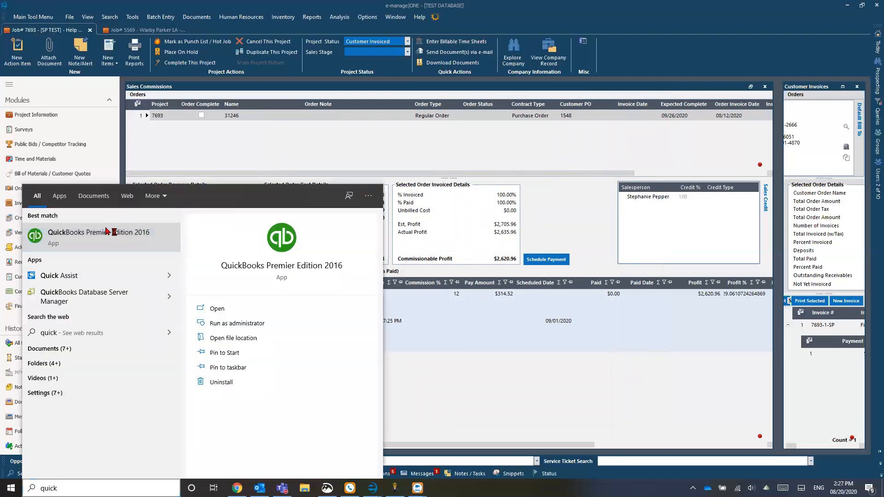
click(113, 233)
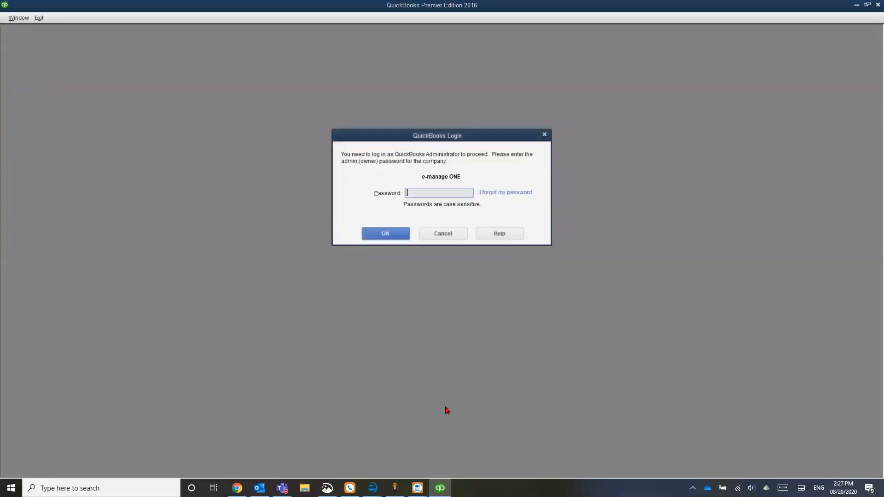
text(*********)
key(Return)
click(372, 488)
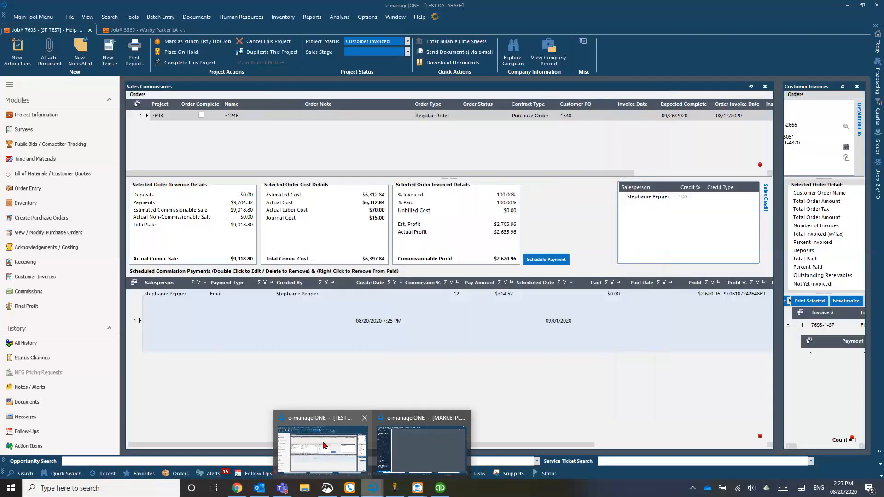
click(324, 444)
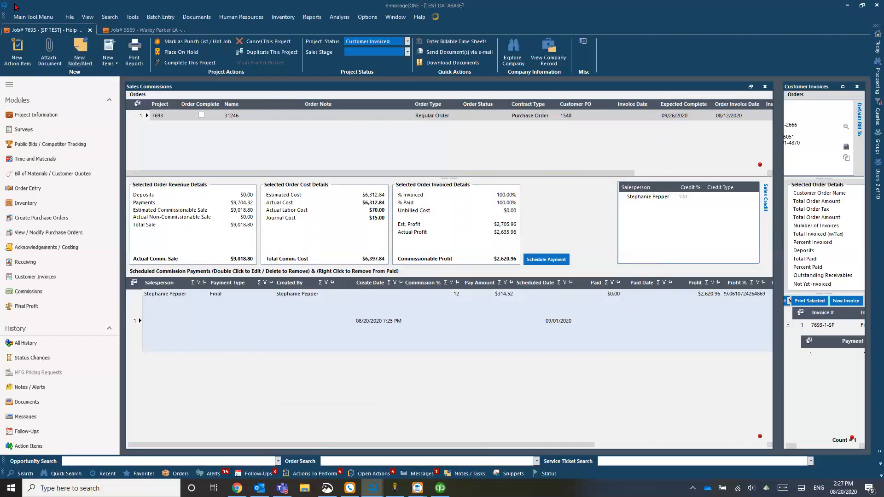
- Launch QuickBooks Integration from the Main Tool Menu and dismiss the access rights message
click(24, 18)
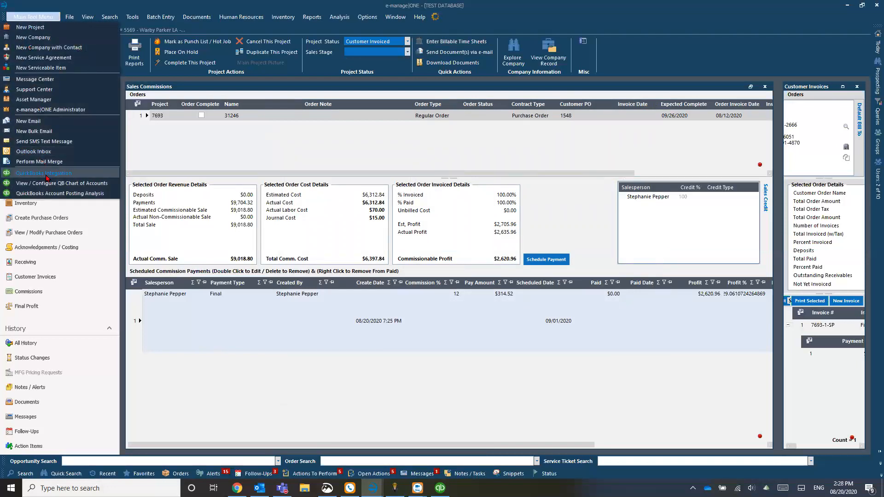
click(51, 174)
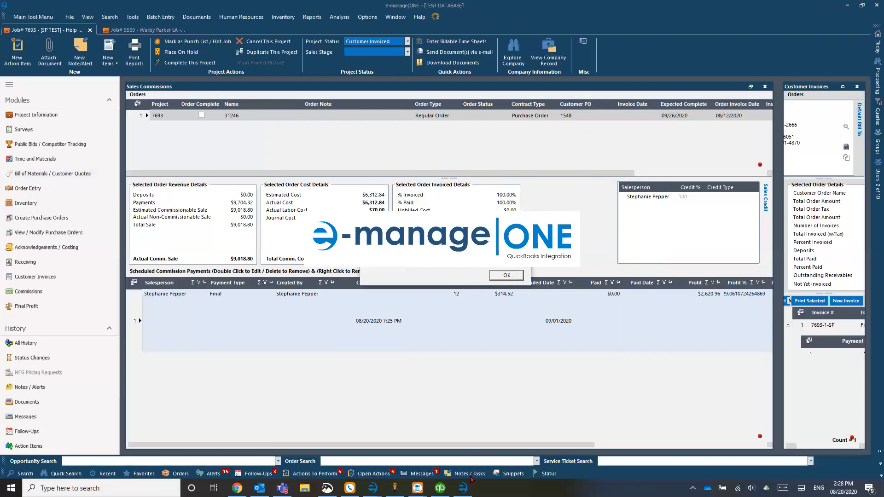
click(505, 275)
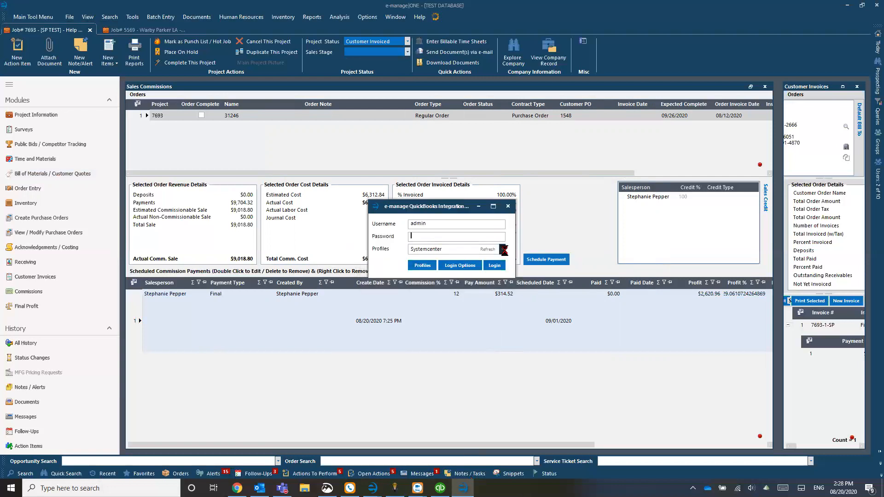
- Log in under the Test Database profile with the user's username and password
click(504, 249)
text(Test)
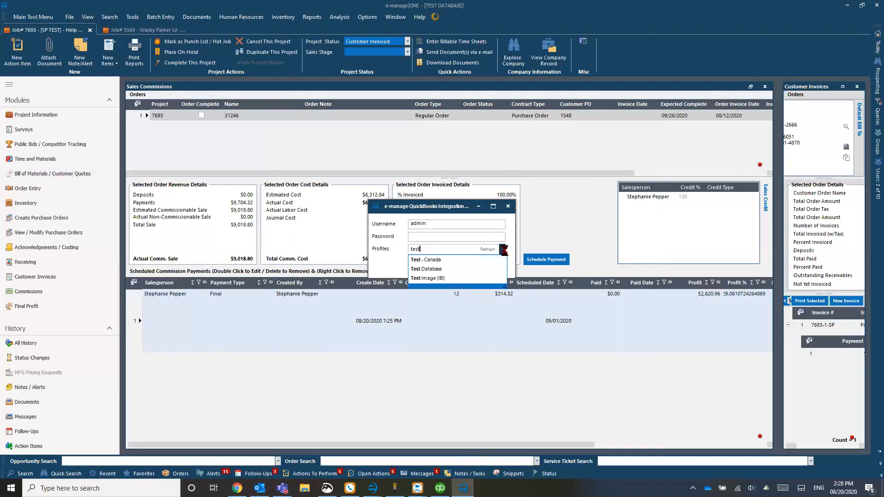
click(454, 276)
text(***********)
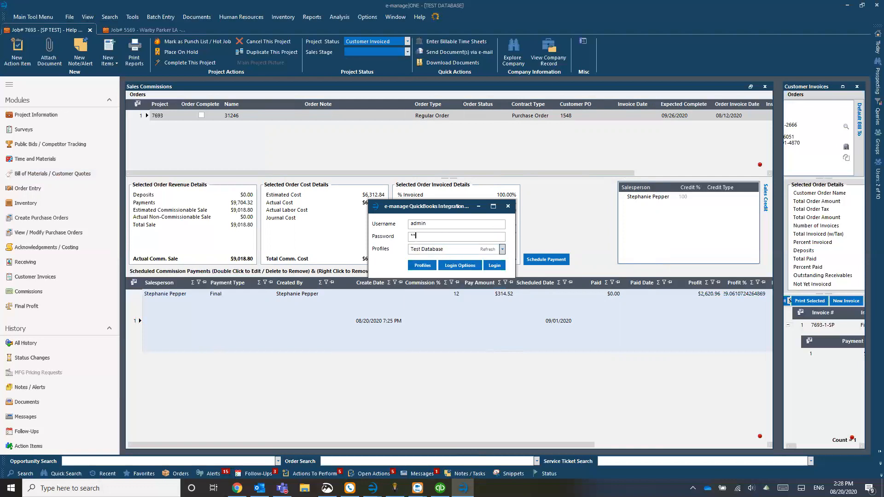
key(BackSpace)
key(BackSpace)
key(BackSpace)
key(BackSpace)
key(BackSpace)
key(BackSpace)
key(BackSpace)
key(BackSpace)
key(BackSpace)
key(BackSpace)
key(BackSpace)
text(********)
key(Tab)
key(shift+Tab)
key(shift+Tab)
text(Stephanie)
key(Return)
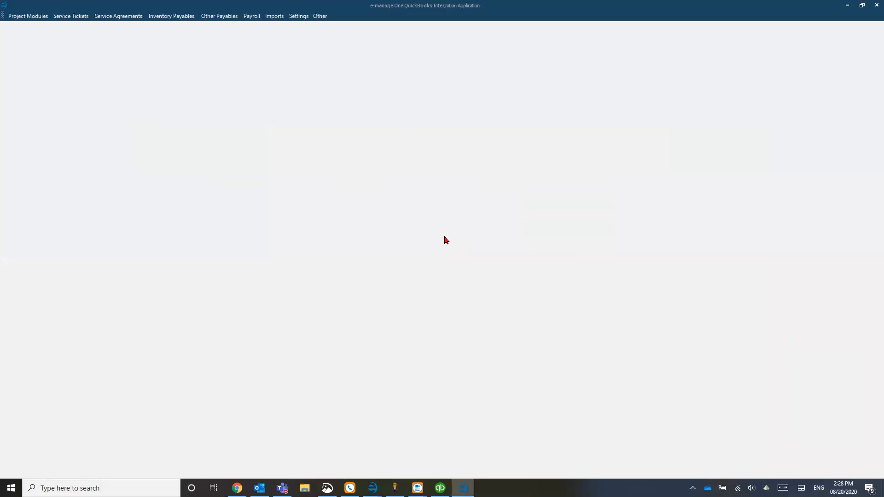
- List commissions via Payroll > Send Commissions, select the first, then minimize the integration app
click(251, 17)
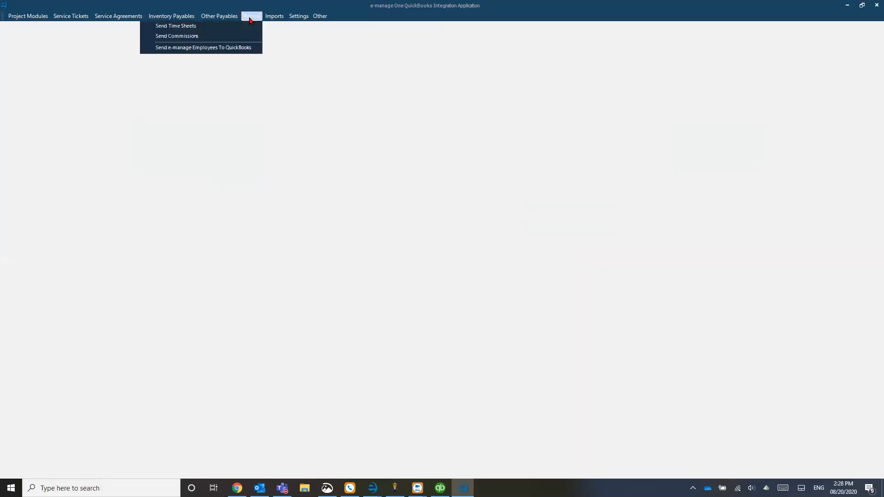
click(203, 36)
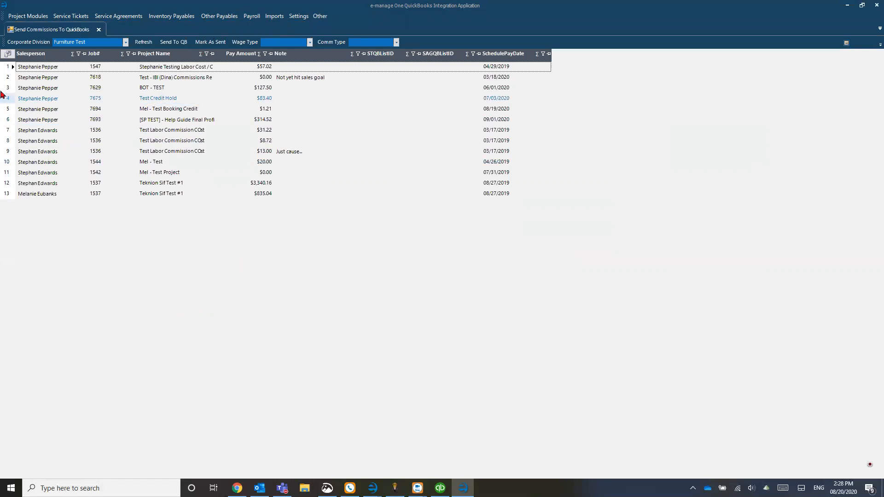
click(12, 69)
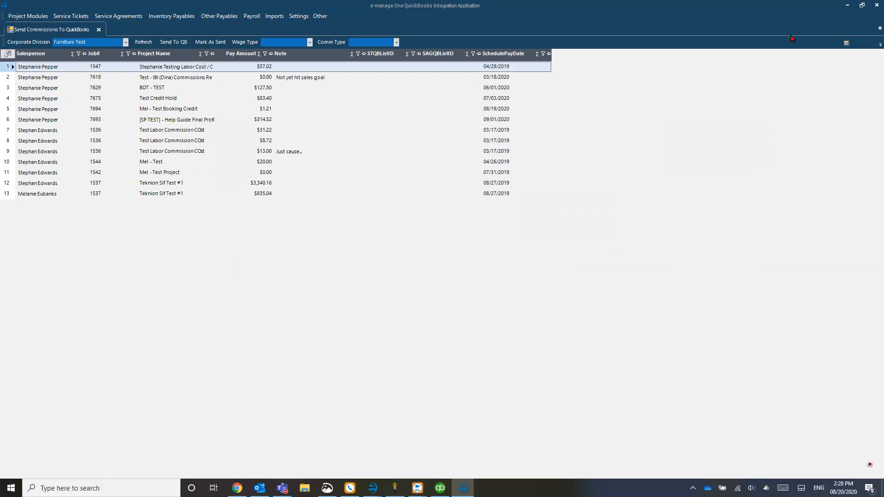
click(847, 6)
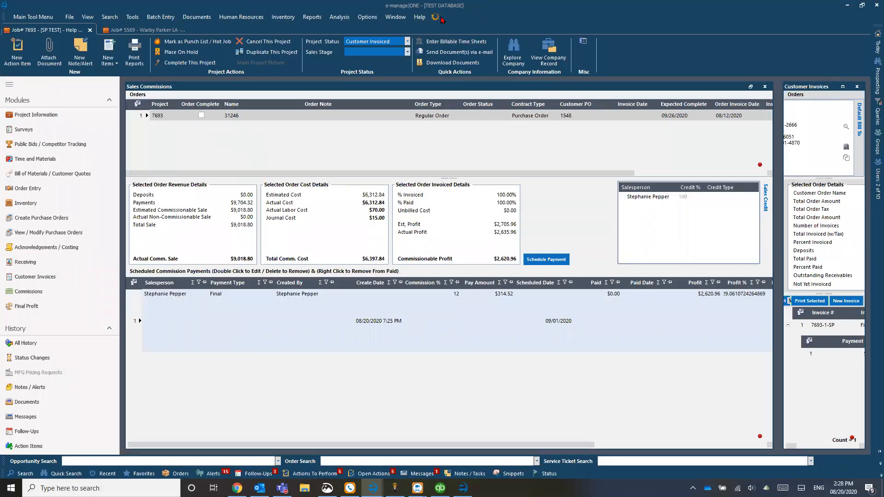
- Dismiss the error report and choose Tools > Mark Sales Commissions Paid
click(645, 149)
click(90, 19)
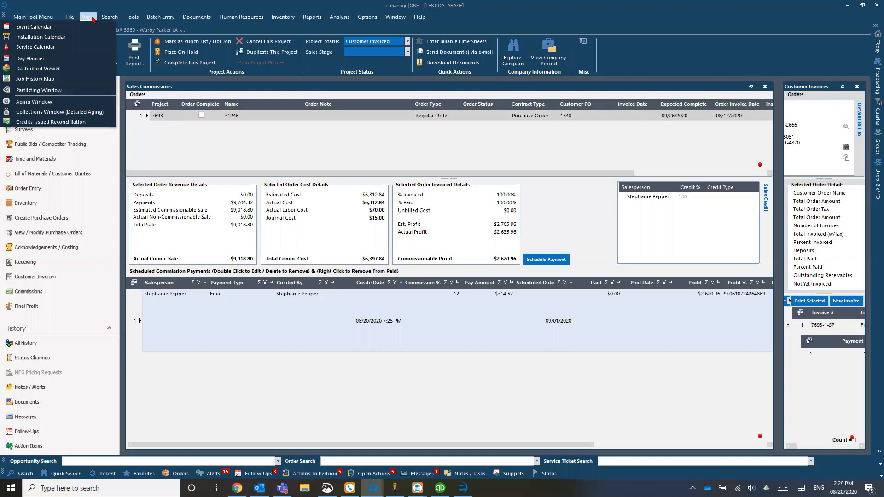
mouse_move(74, 17)
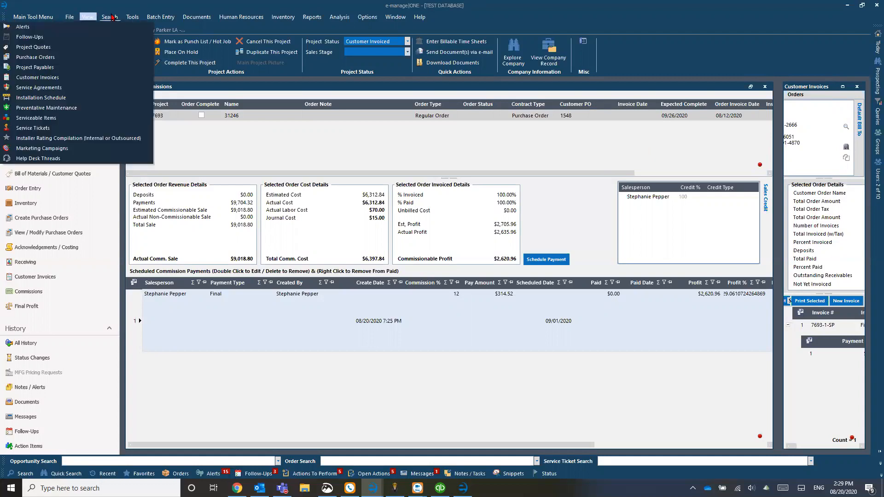
mouse_move(131, 18)
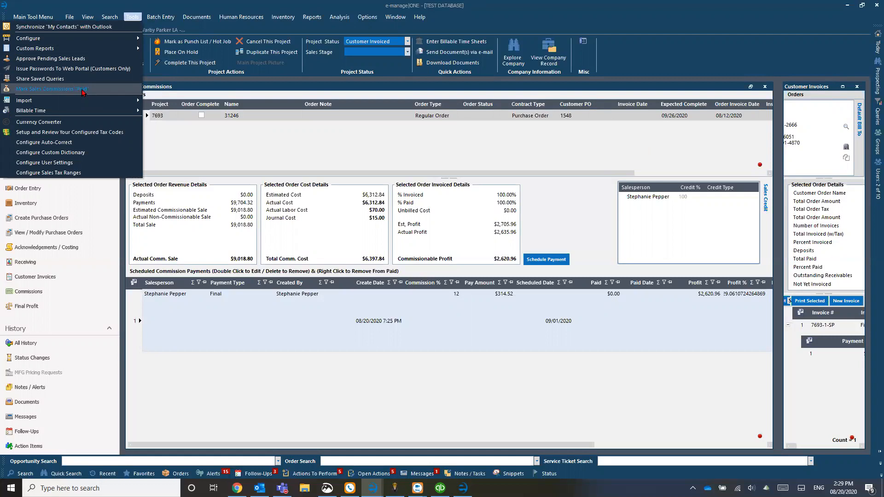
click(83, 90)
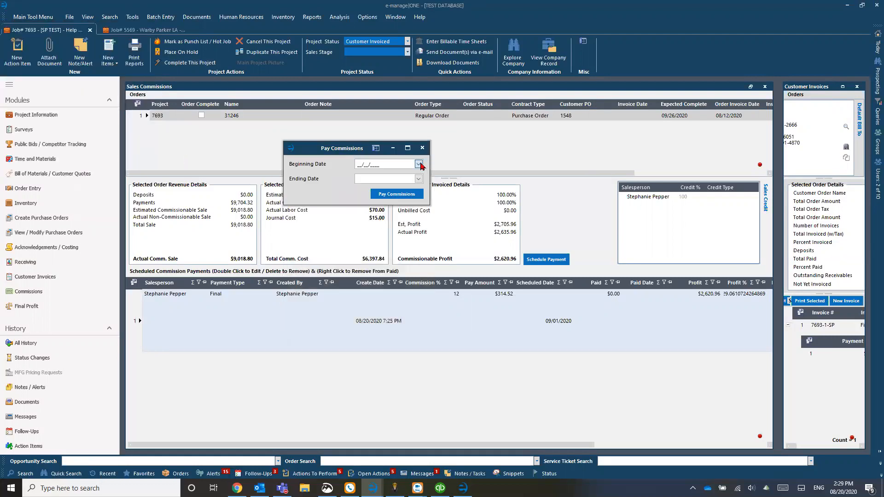
- Set the Pay Commissions date range from 08/01/2020 to 08/31/2020
click(419, 164)
click(615, 294)
click(608, 299)
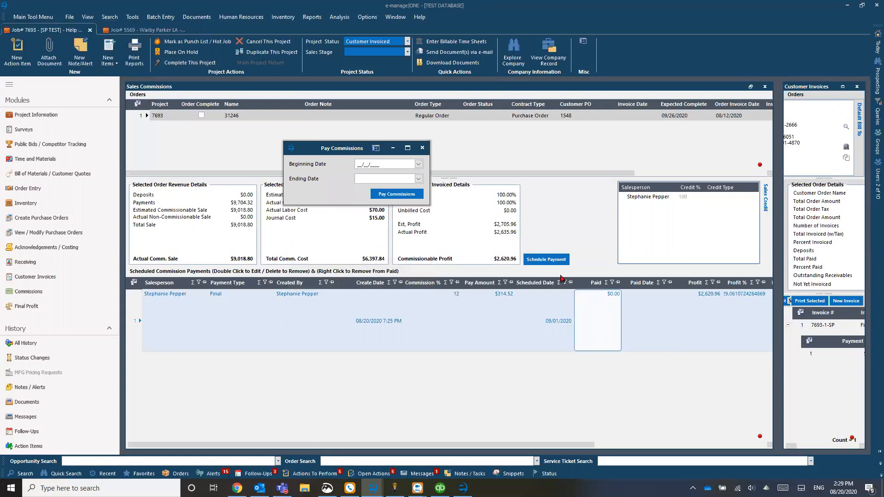
click(669, 355)
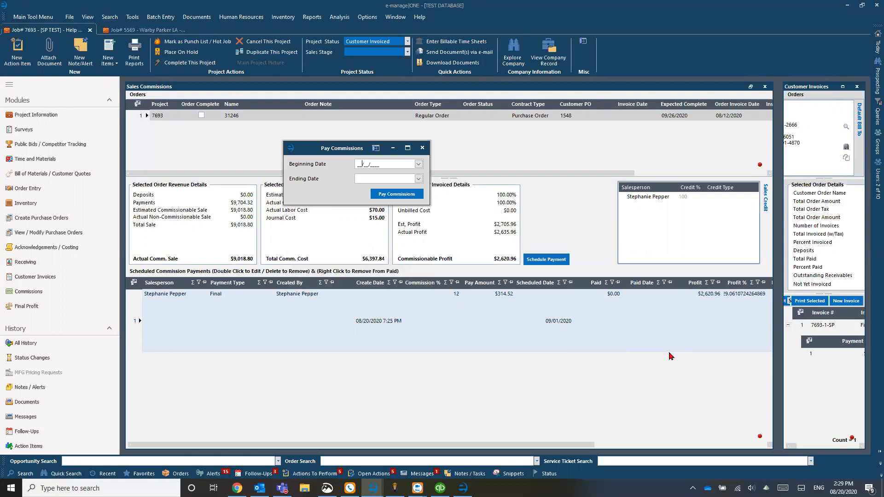
click(418, 165)
click(416, 195)
click(419, 179)
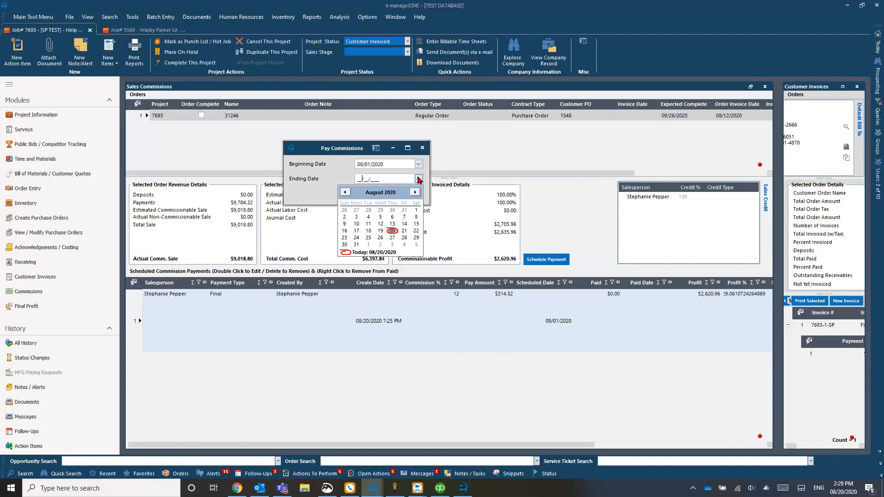
click(356, 244)
- Pay commissions for that range, confirm, close Sales Commissions and reopen Commissions
click(386, 196)
click(472, 278)
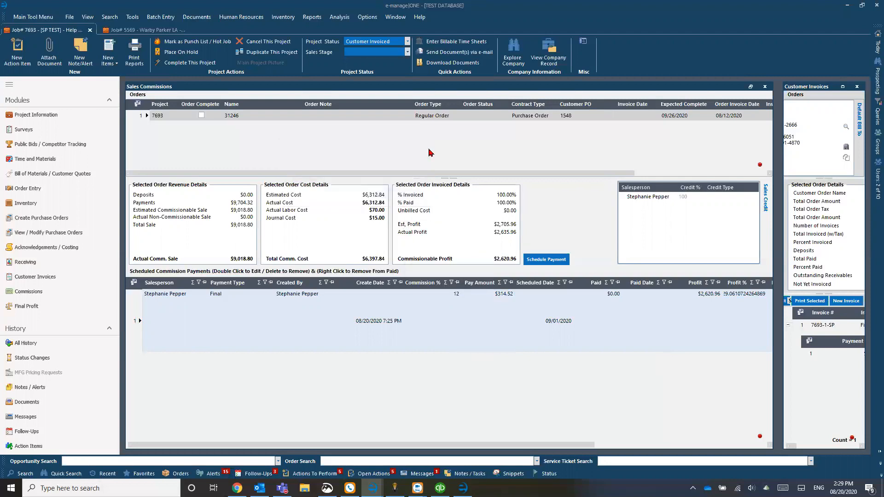
click(766, 88)
click(41, 297)
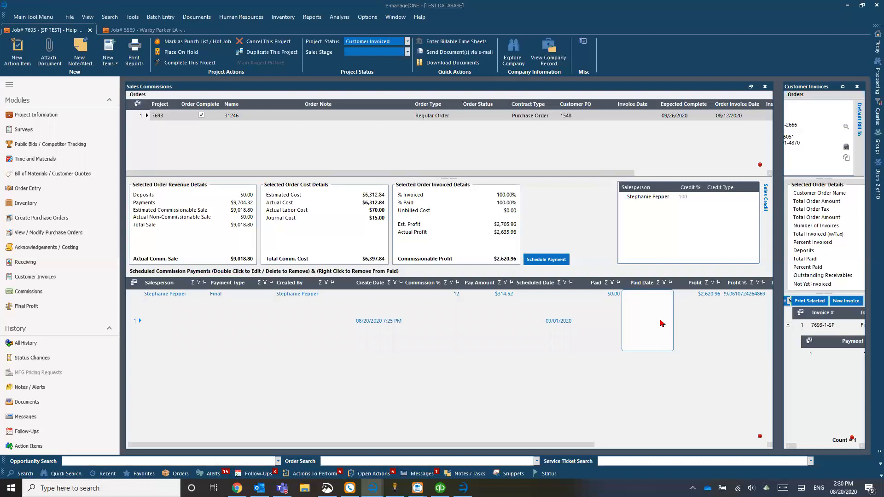
- Bring up the paid-status options for Job 7693's $314.52 Final payment, leaving it unpaid at $0.00
click(140, 315)
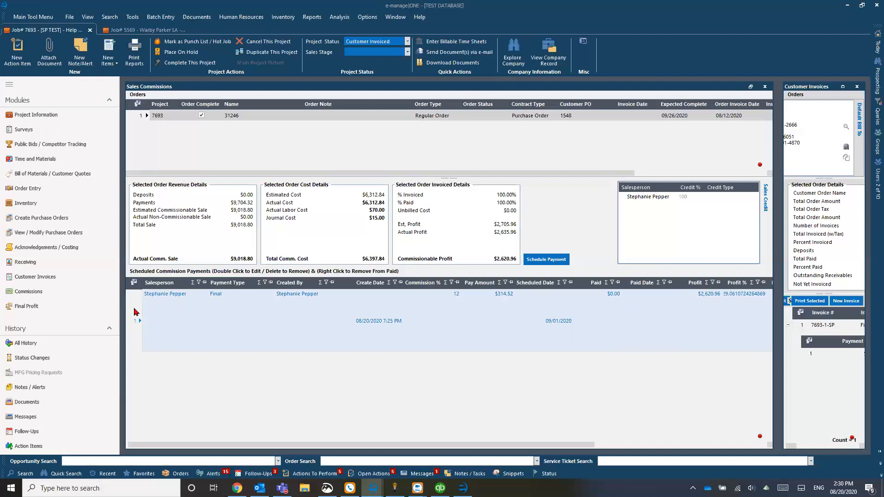
right_click(136, 312)
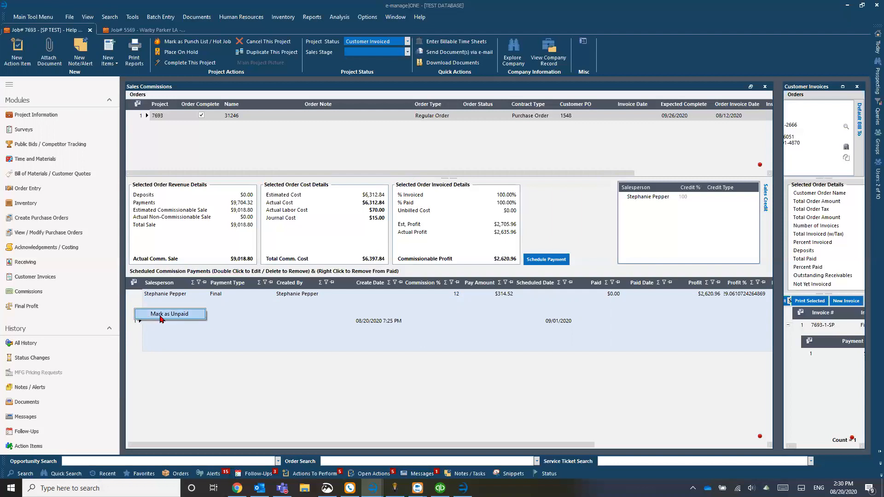
click(138, 295)
right_click(137, 295)
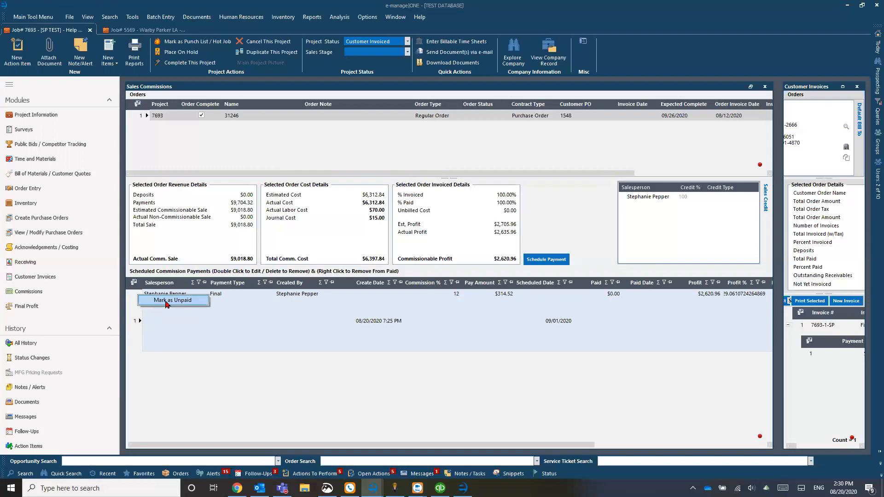
click(211, 404)
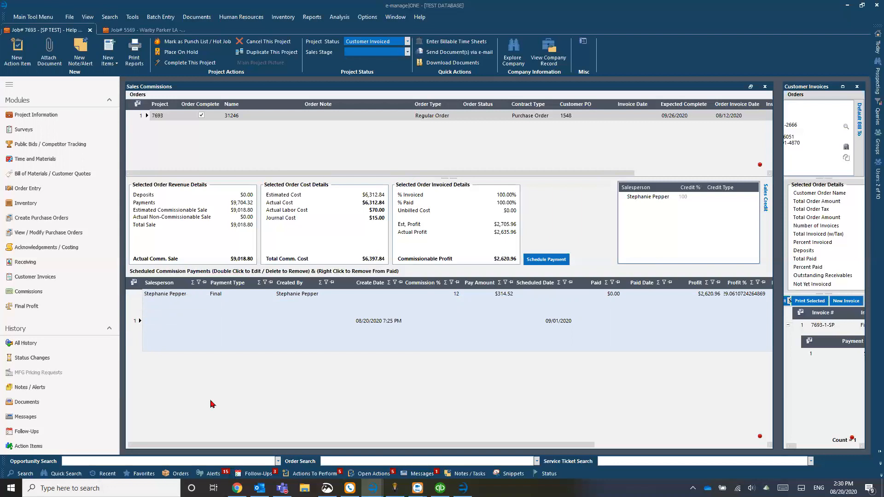